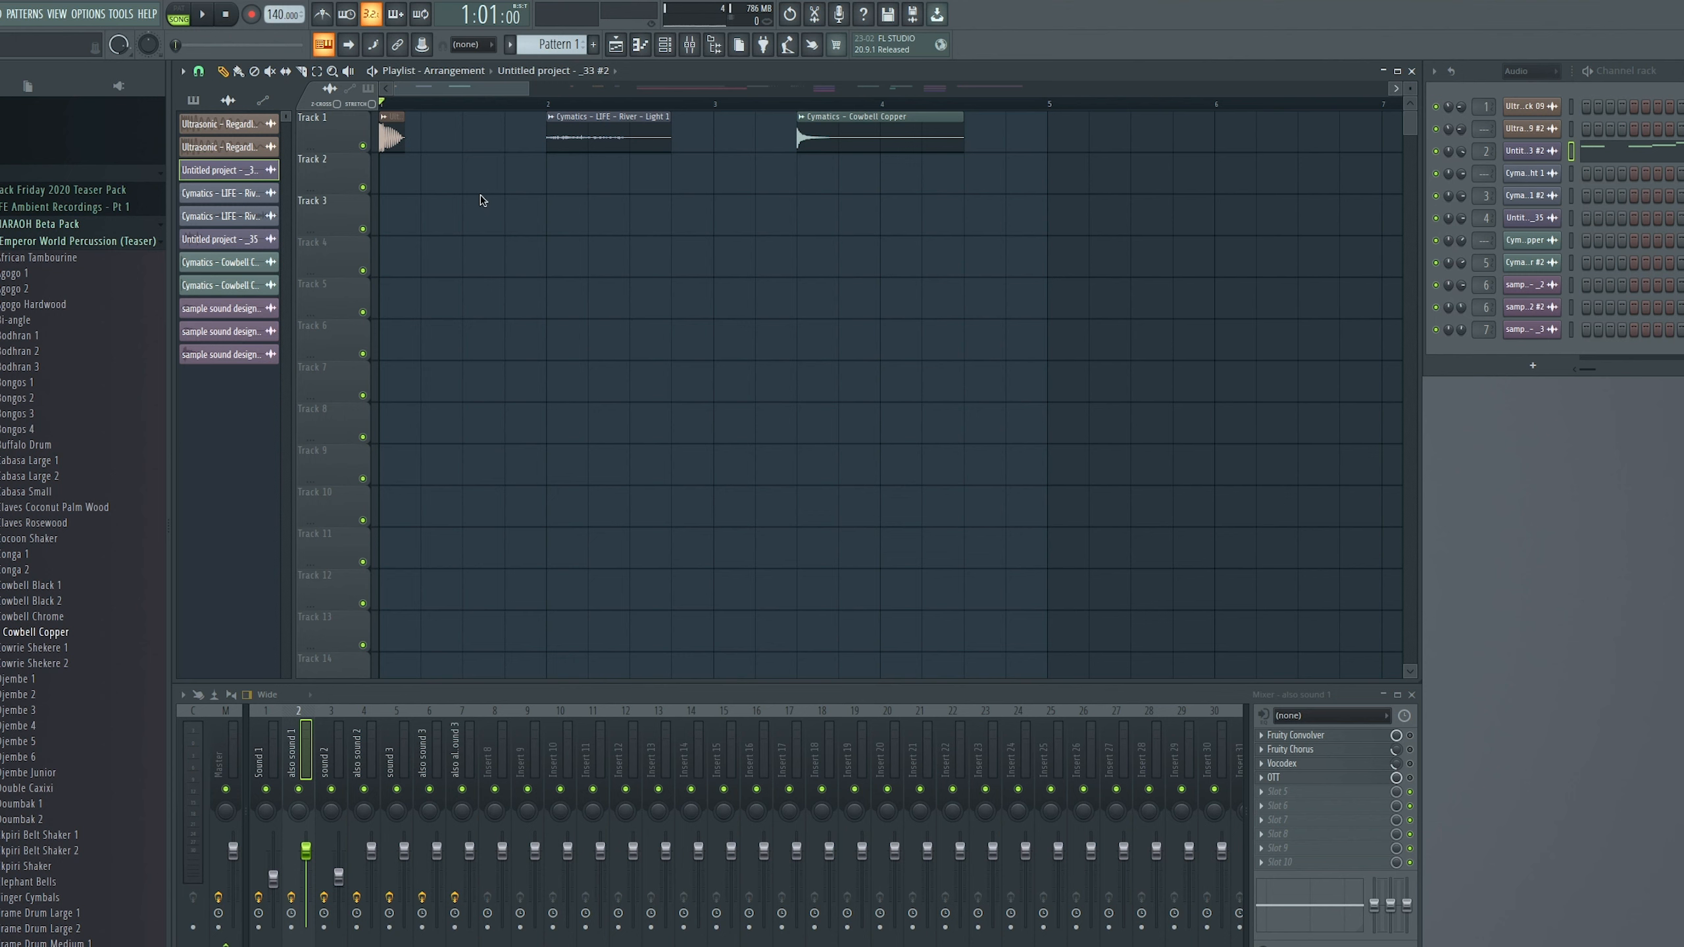
Play the kick, river and cowbell source samples at bars 1, 2 and 3 of the playlist in turn
left_click_drag(466, 104, 359, 98)
key("space")
key("space")
left_click(548, 104)
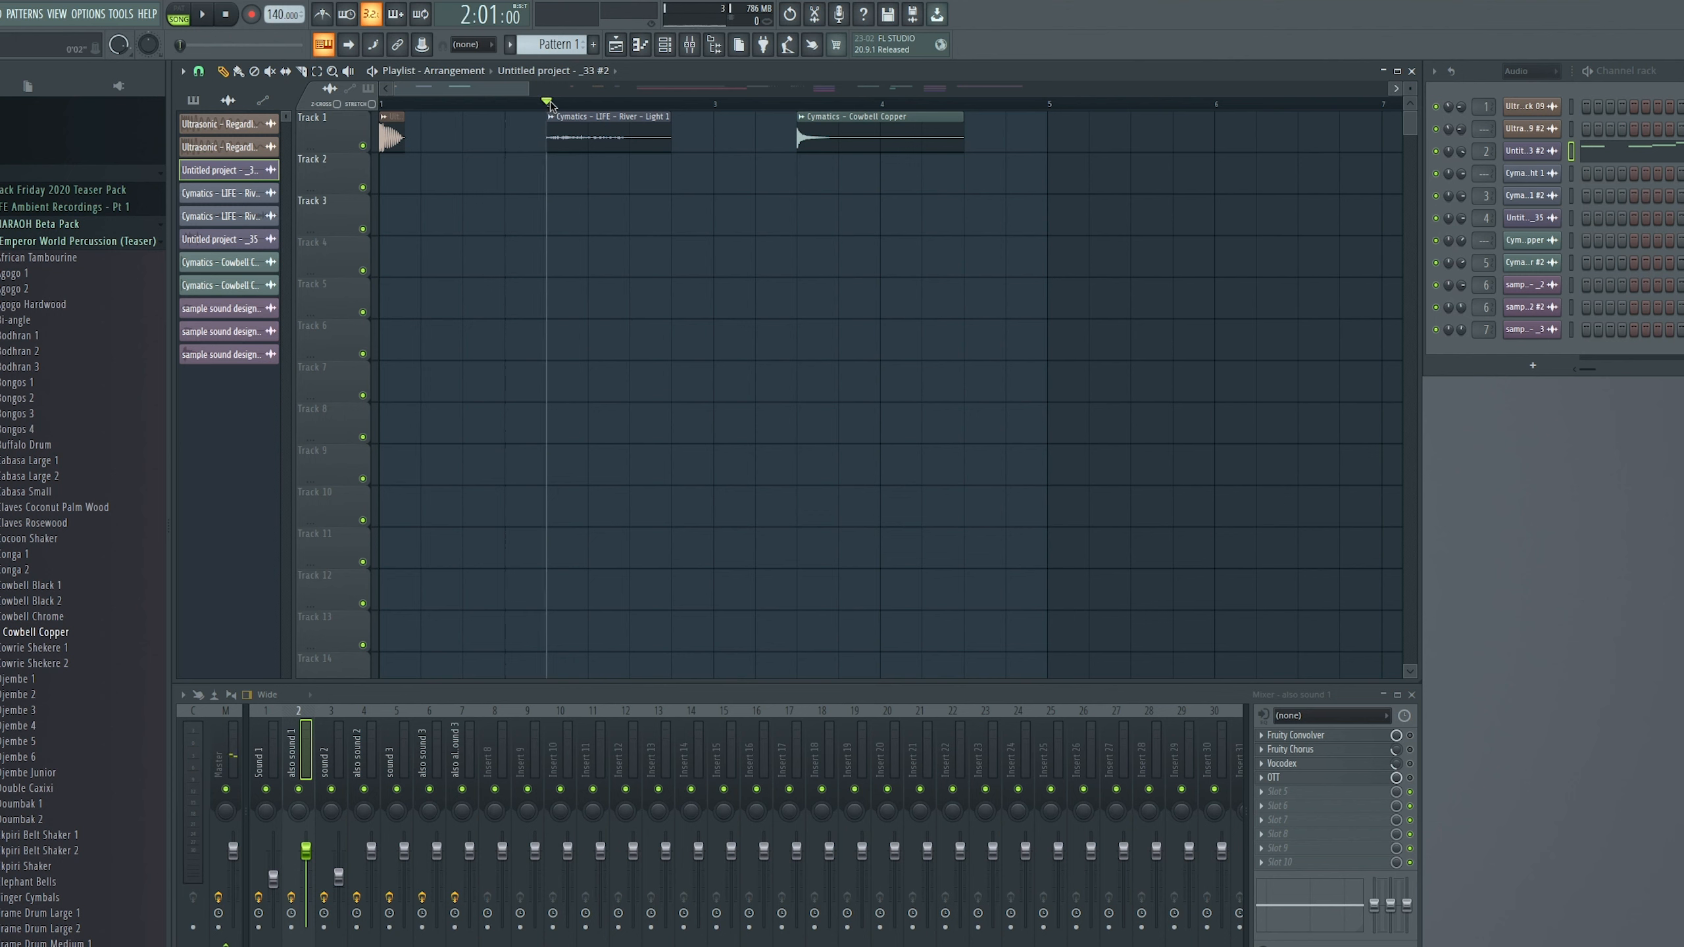
key("space")
key("space")
left_click(796, 103)
key("space")
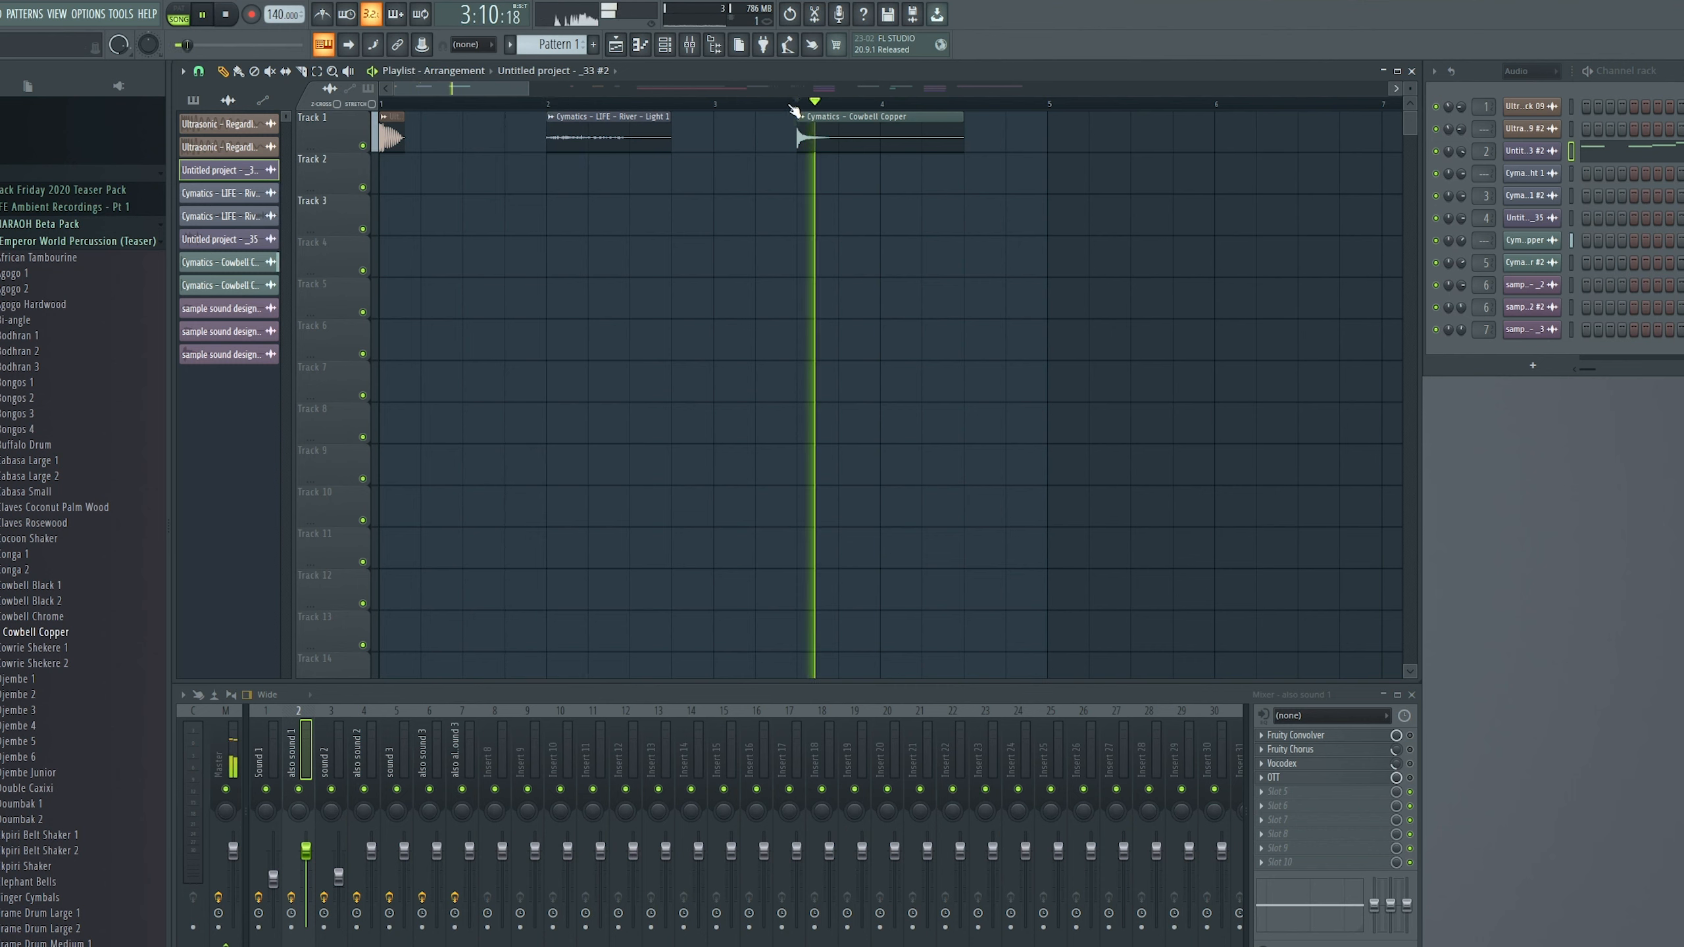
key("space")
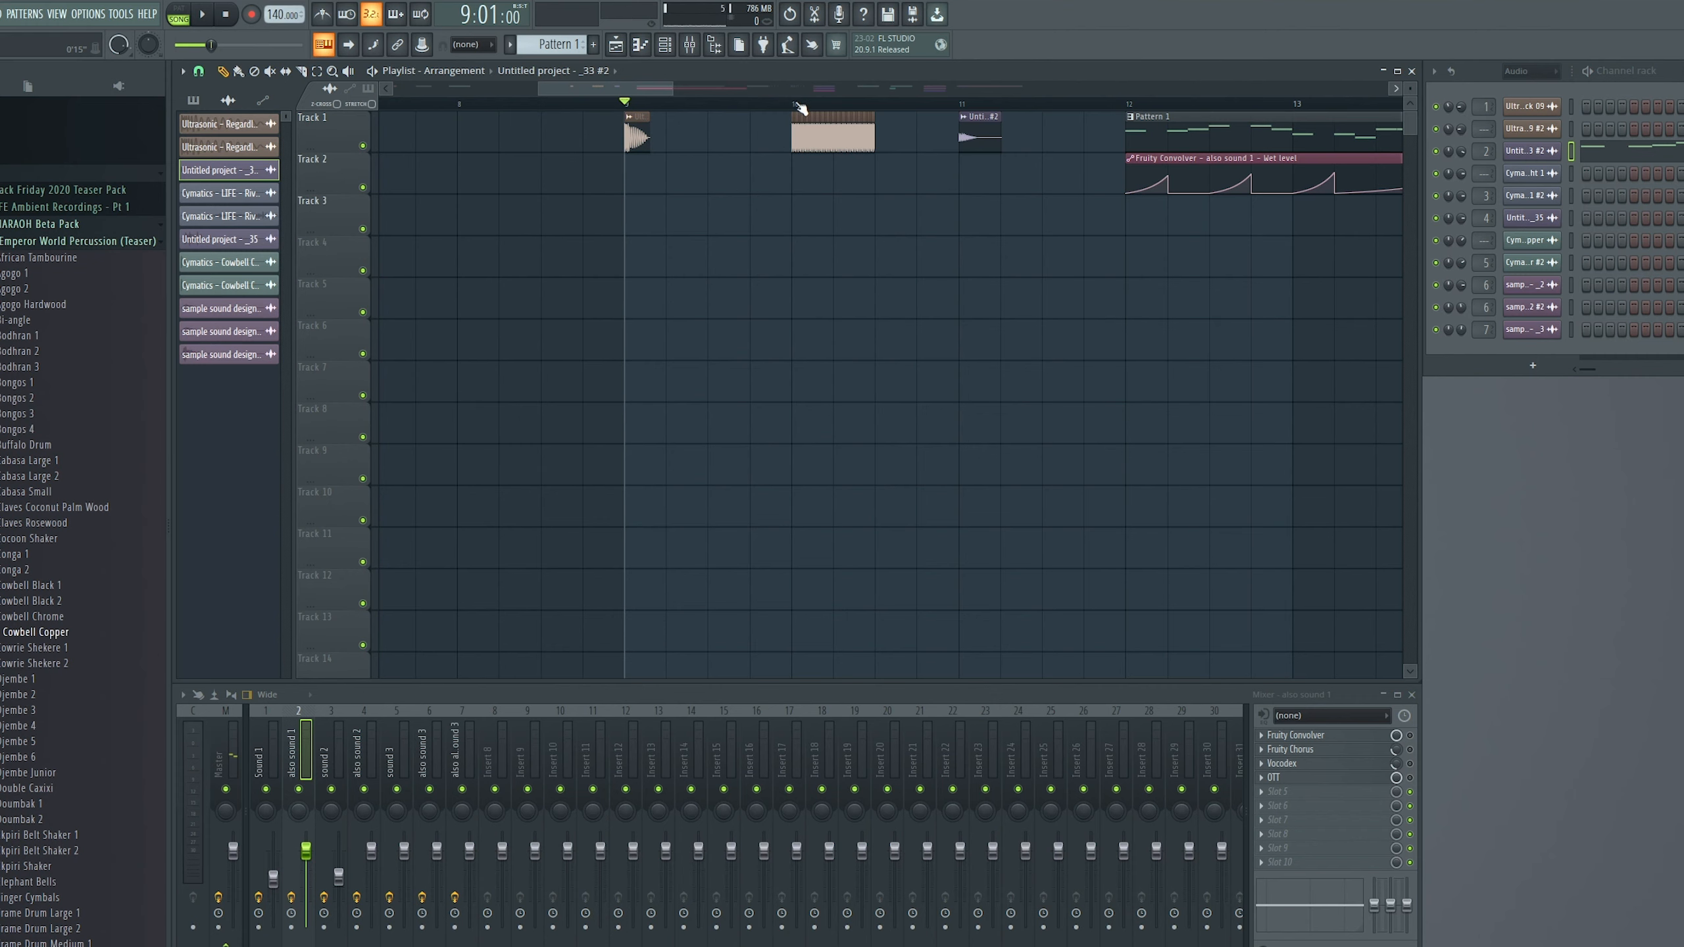
Play the stretched kick clip at bar 10 without its effects
left_click(794, 103)
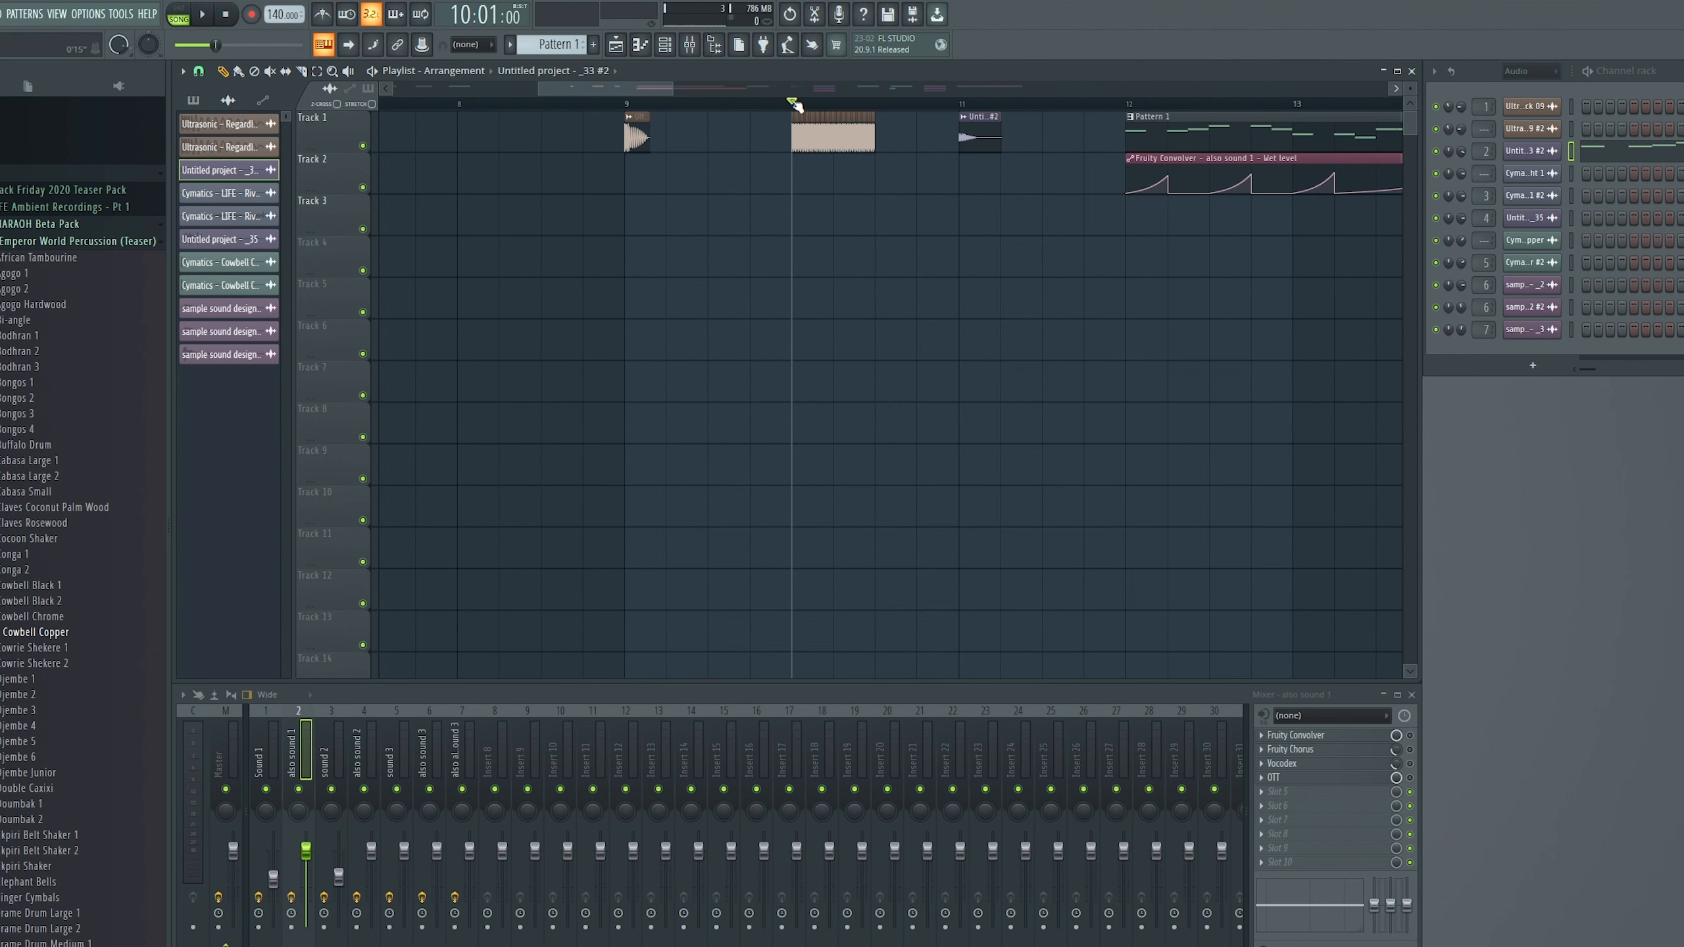
key("space")
key("space")
Enable and open Vocodex on the sound 1 mixer track, and play the bar 10 clip through it
key("Left")
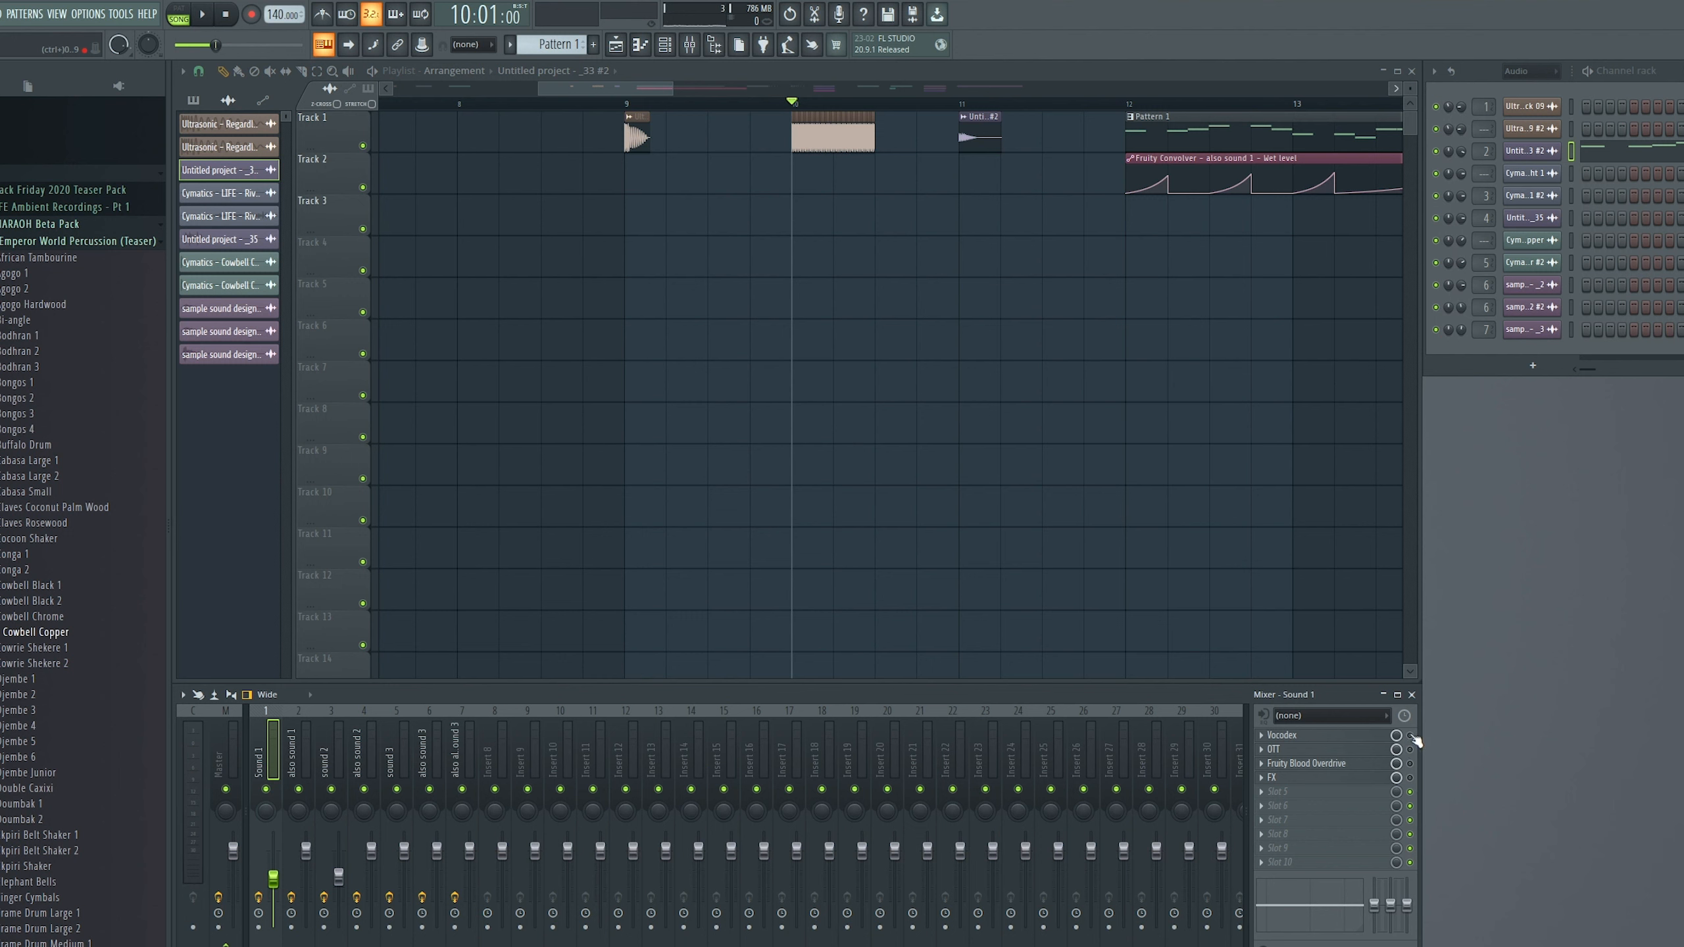
left_click(1346, 736)
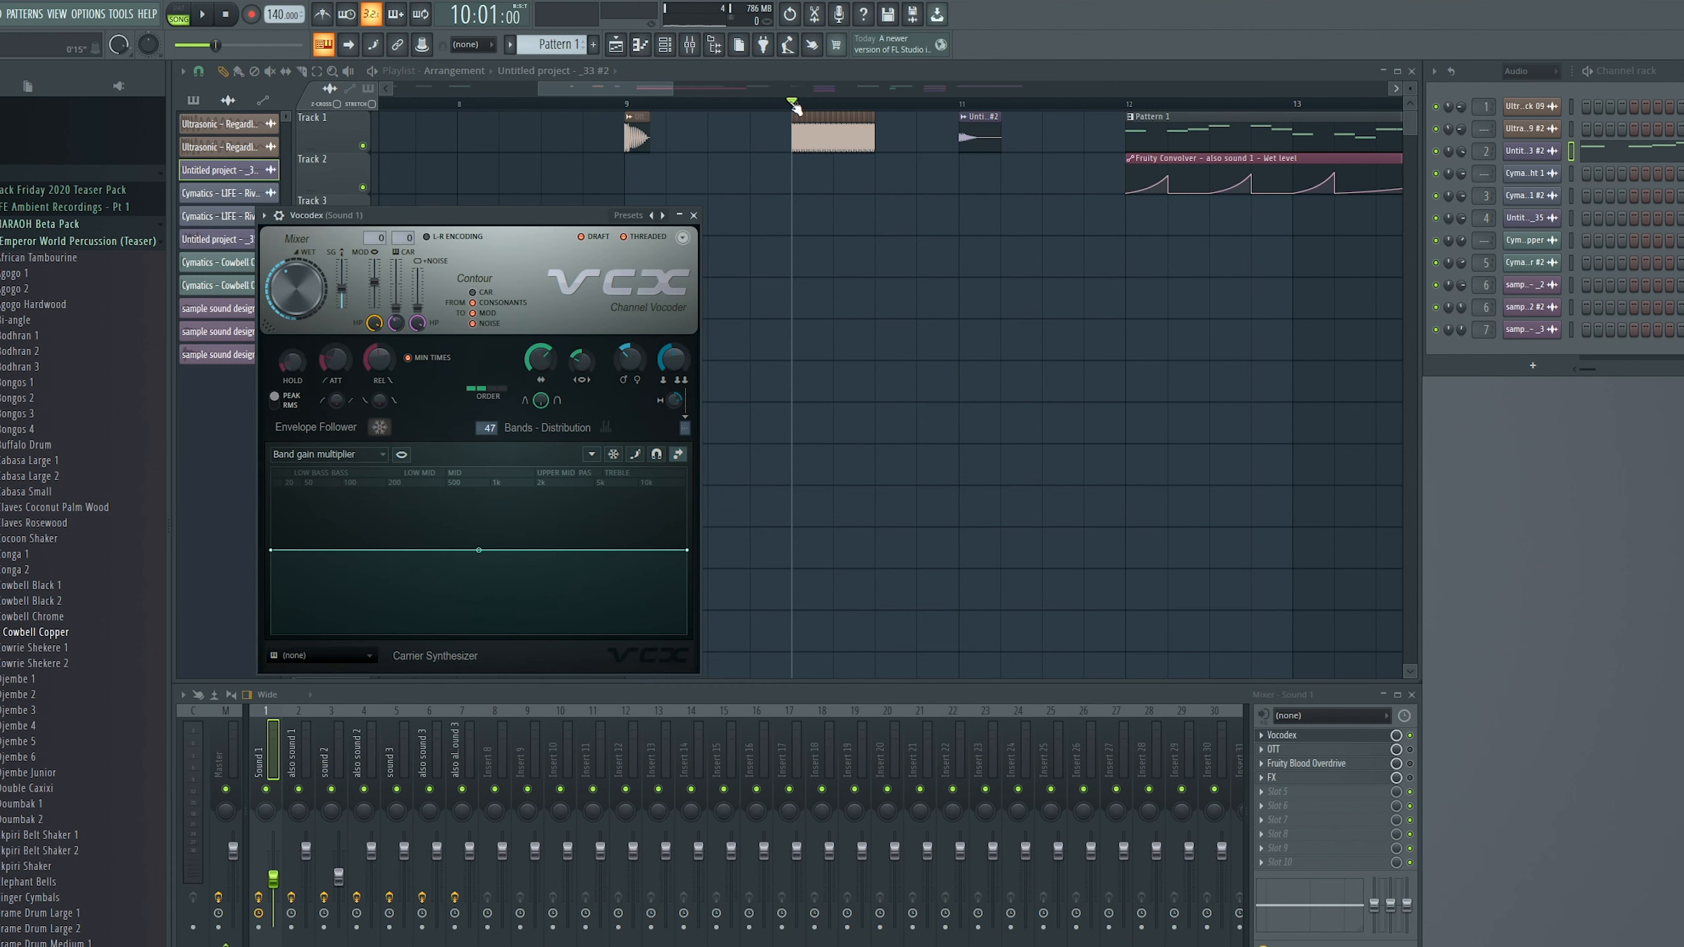
key("space")
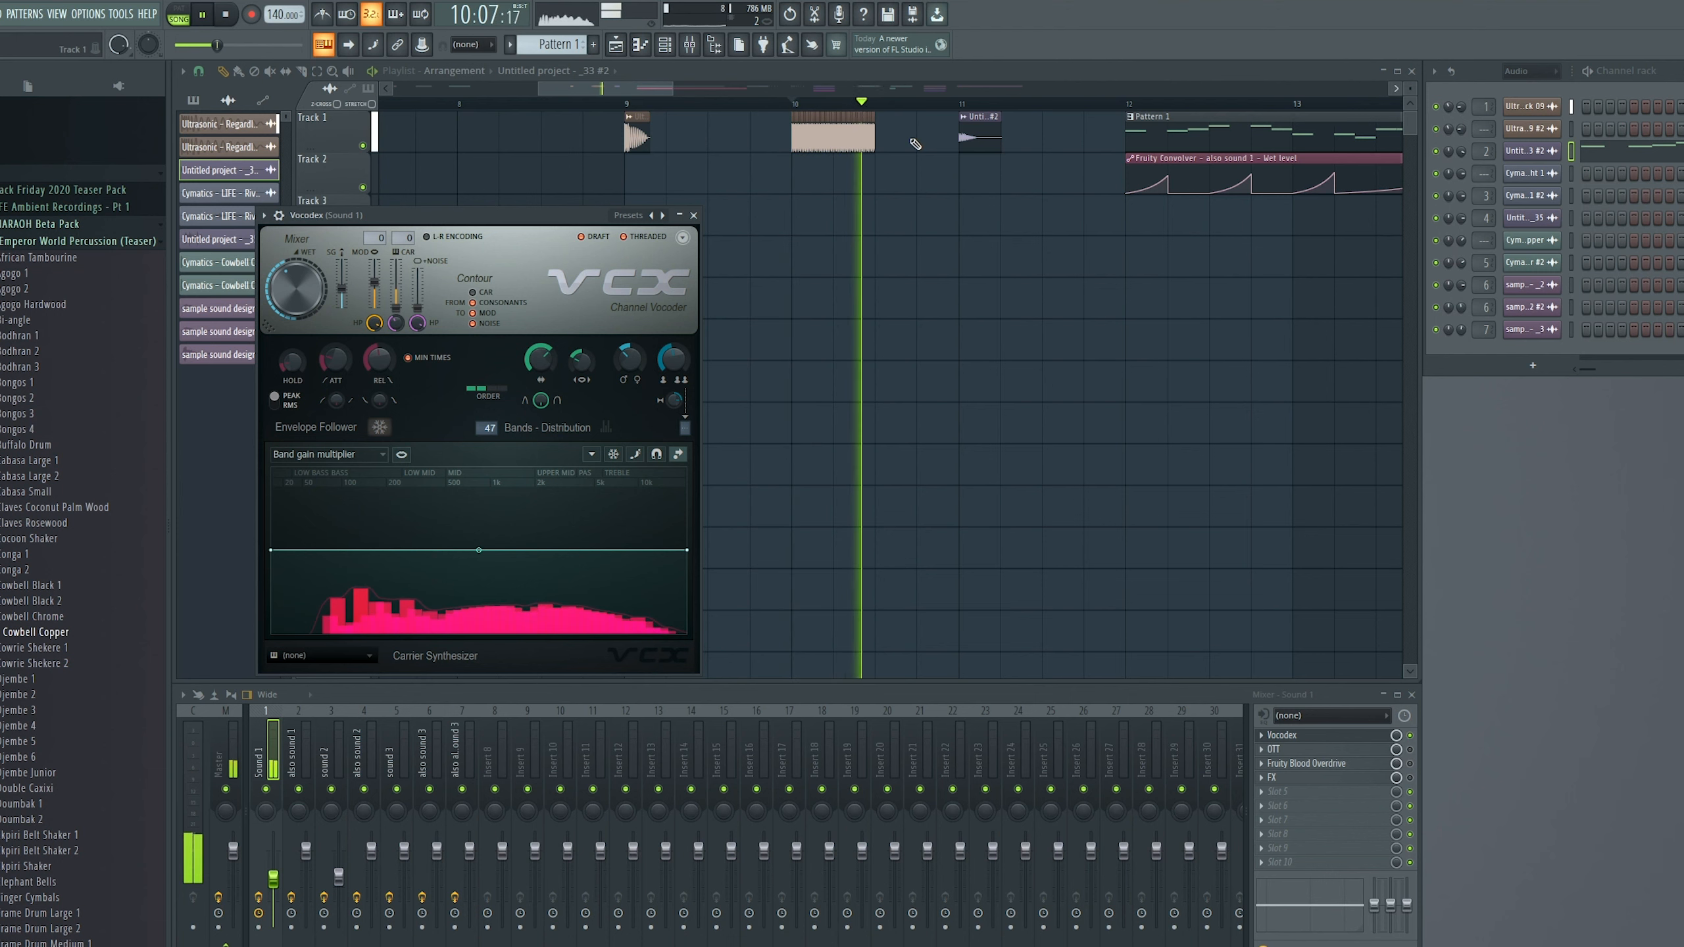
key("space")
left_click(795, 101)
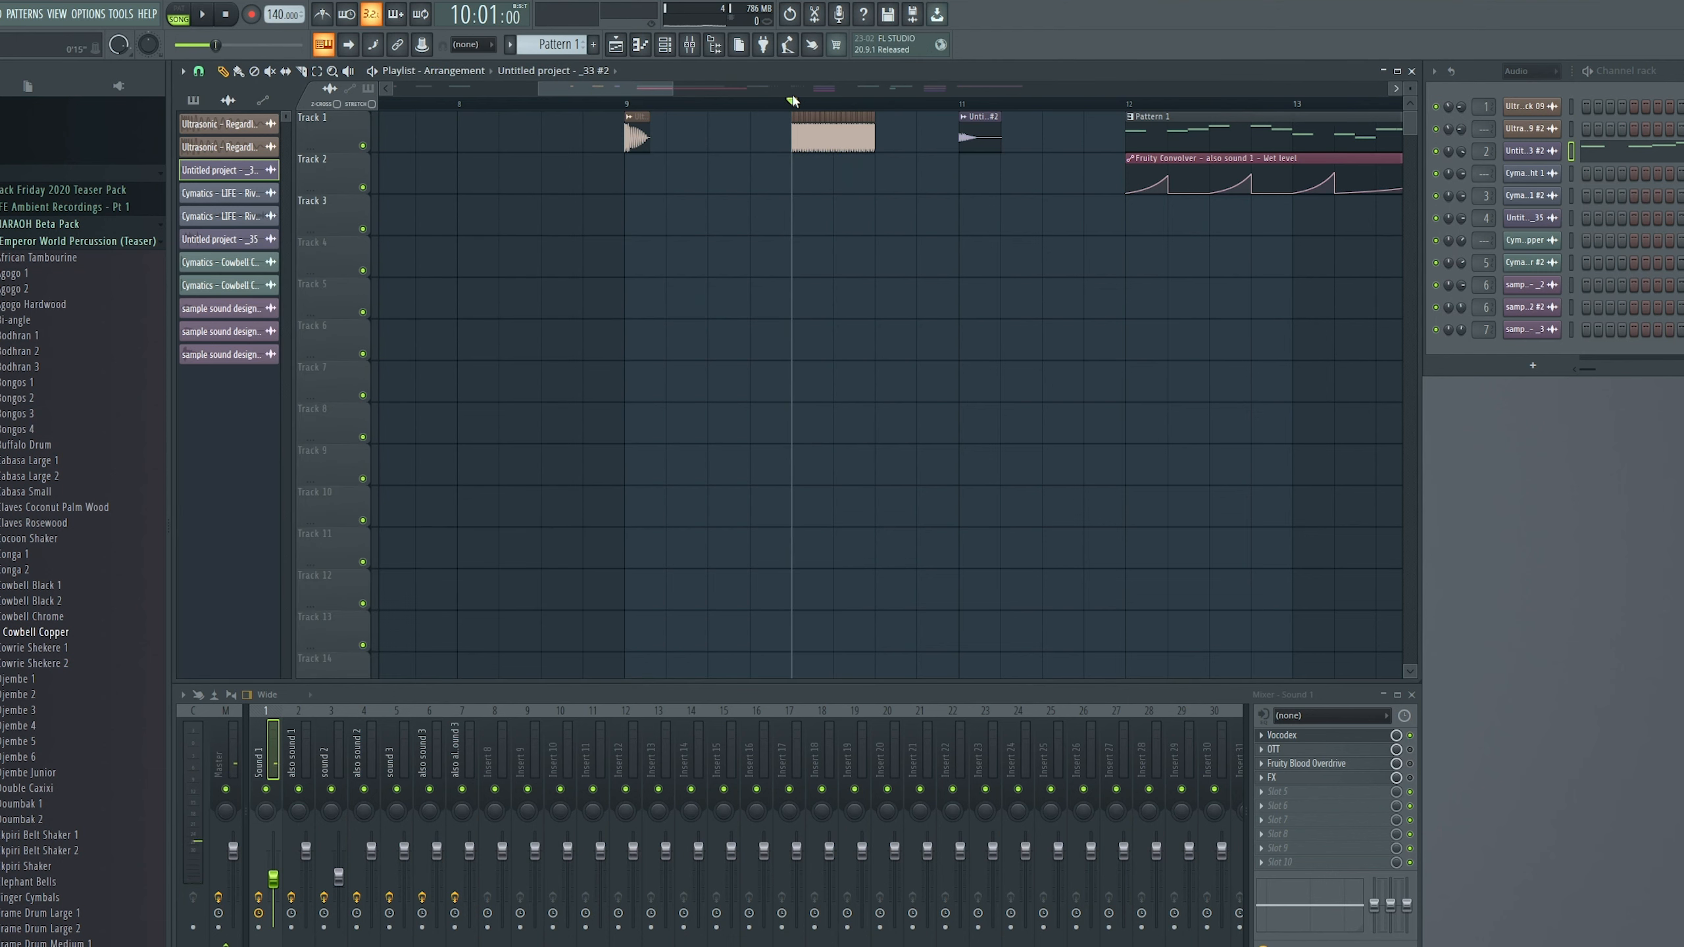
Enable OTT on the sound 1 track, open its settings and play the bar 10 clip through it
left_click(1410, 749)
left_click(1310, 749)
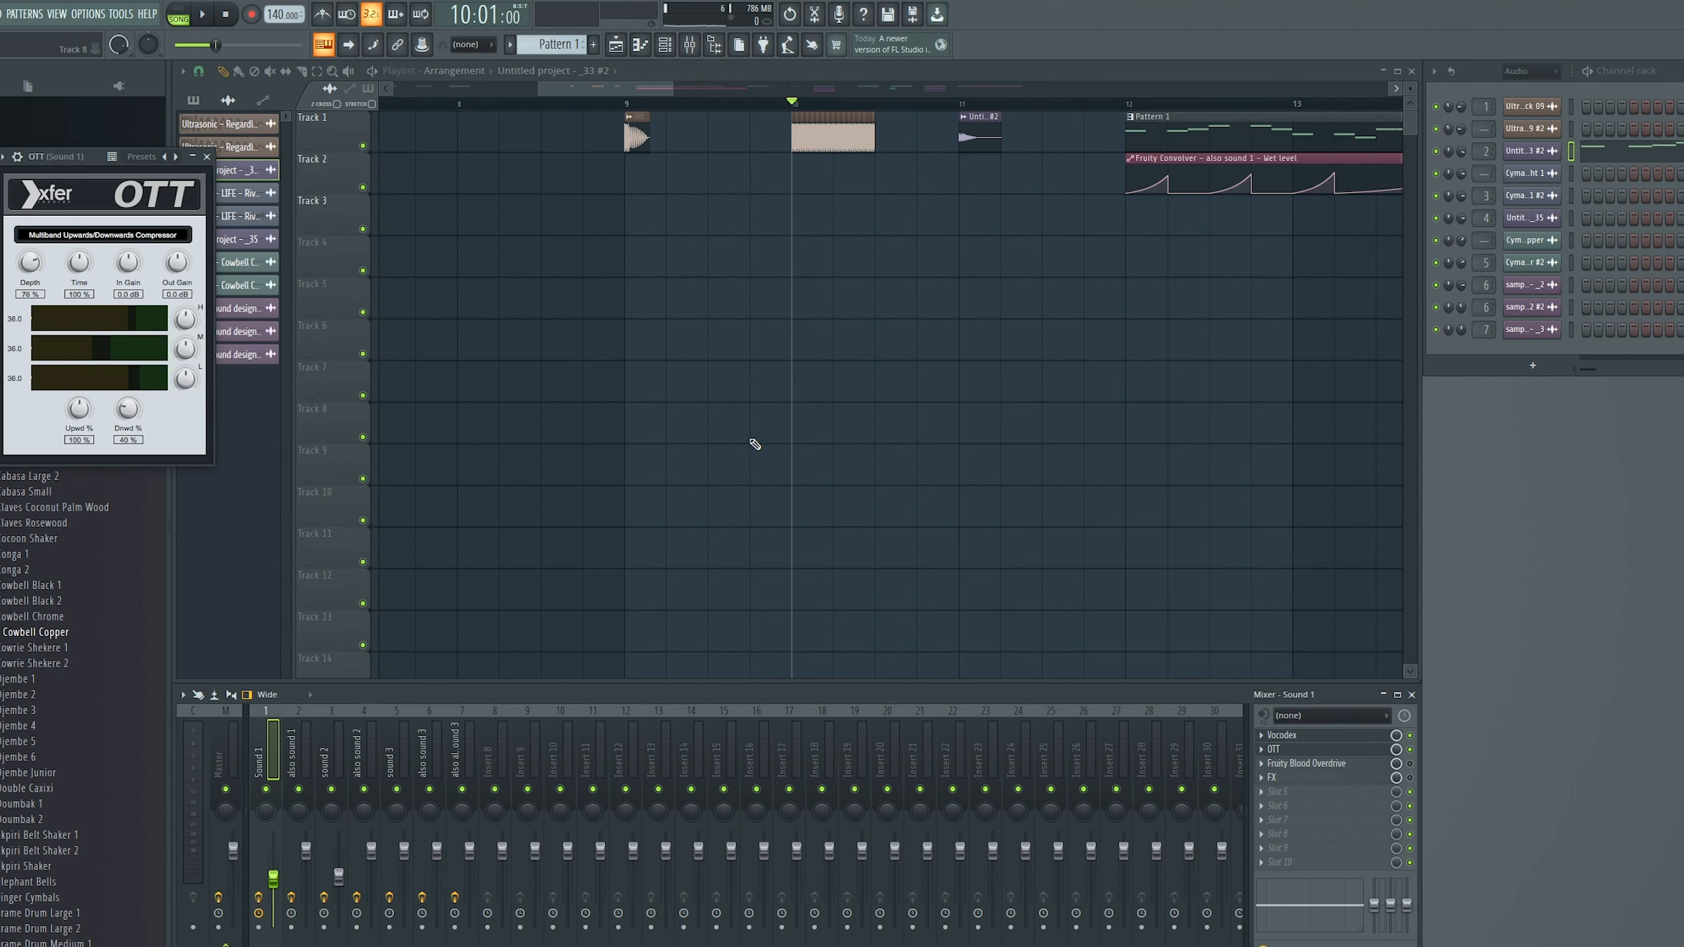
key("space")
key("space")
Examine the Fruity Blood Overdrive and Effector settings on the sound 1 track, and close all open plugin windows
left_click(1305, 764)
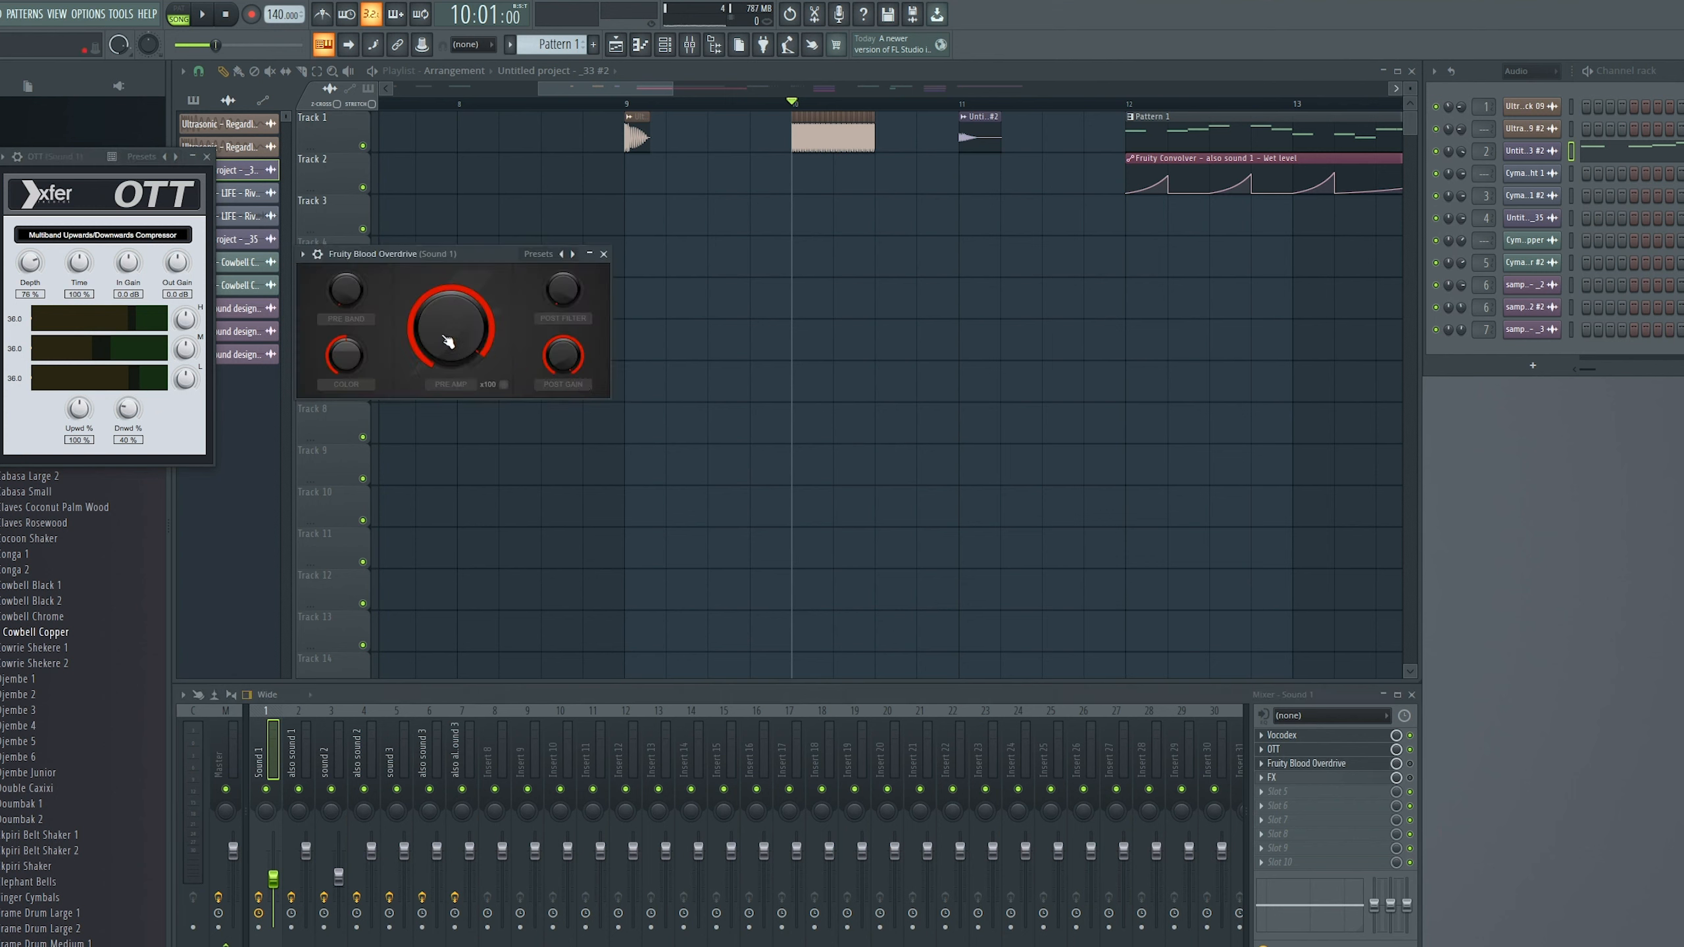
key("space")
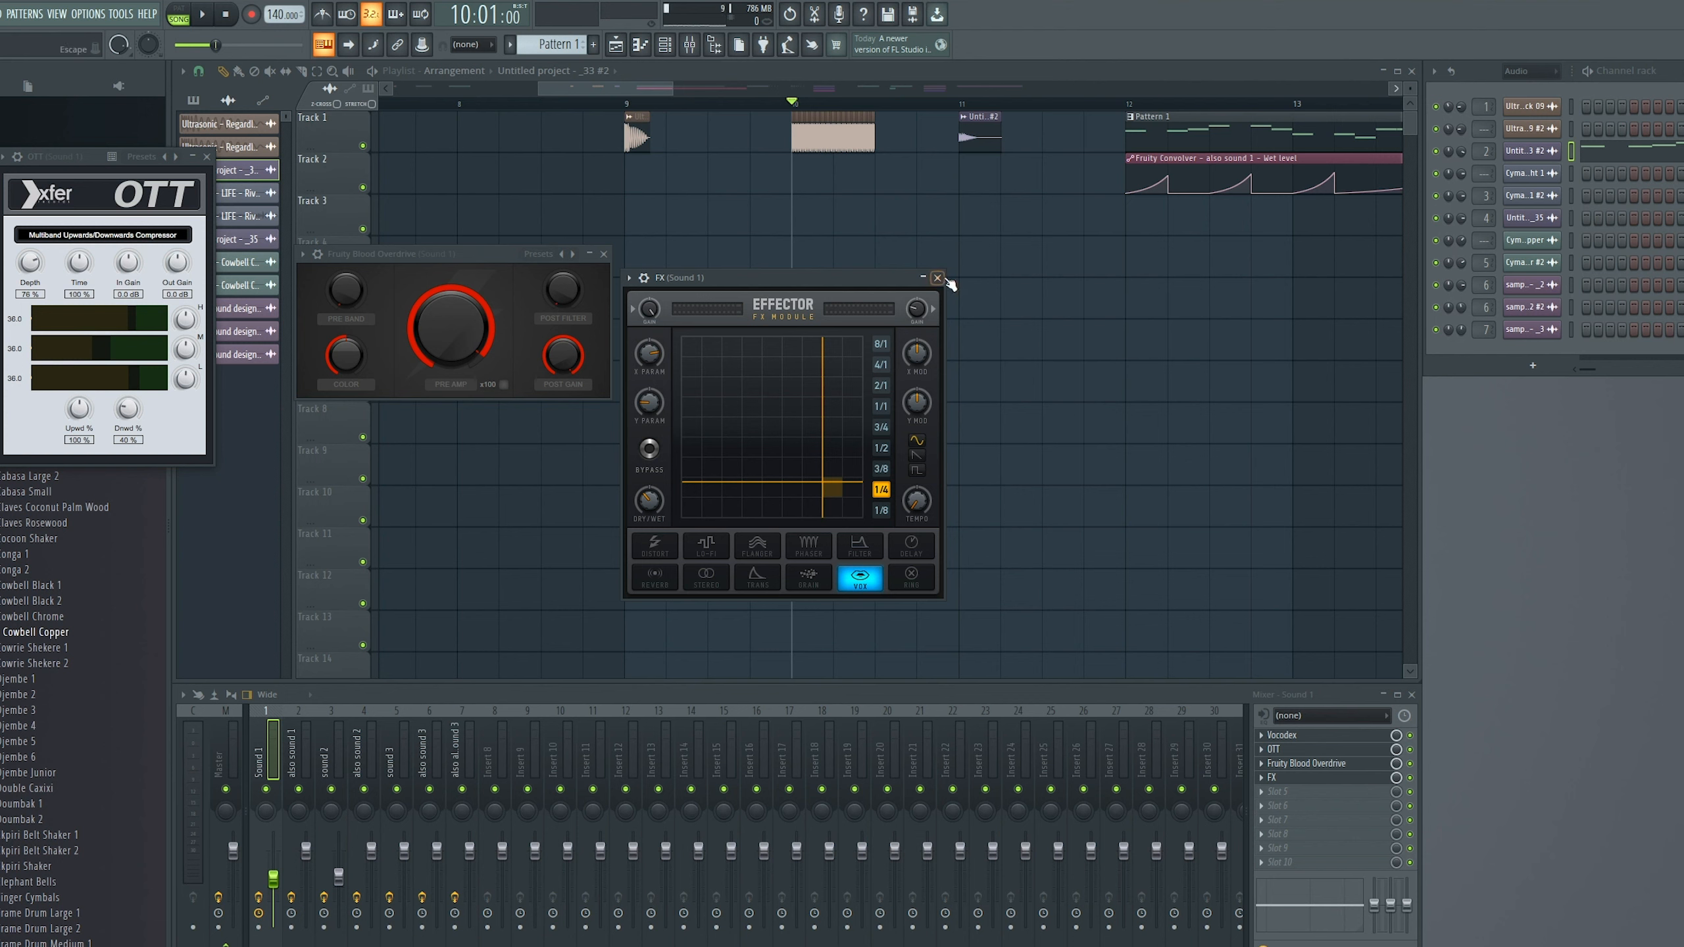
left_click(937, 277)
left_click(603, 253)
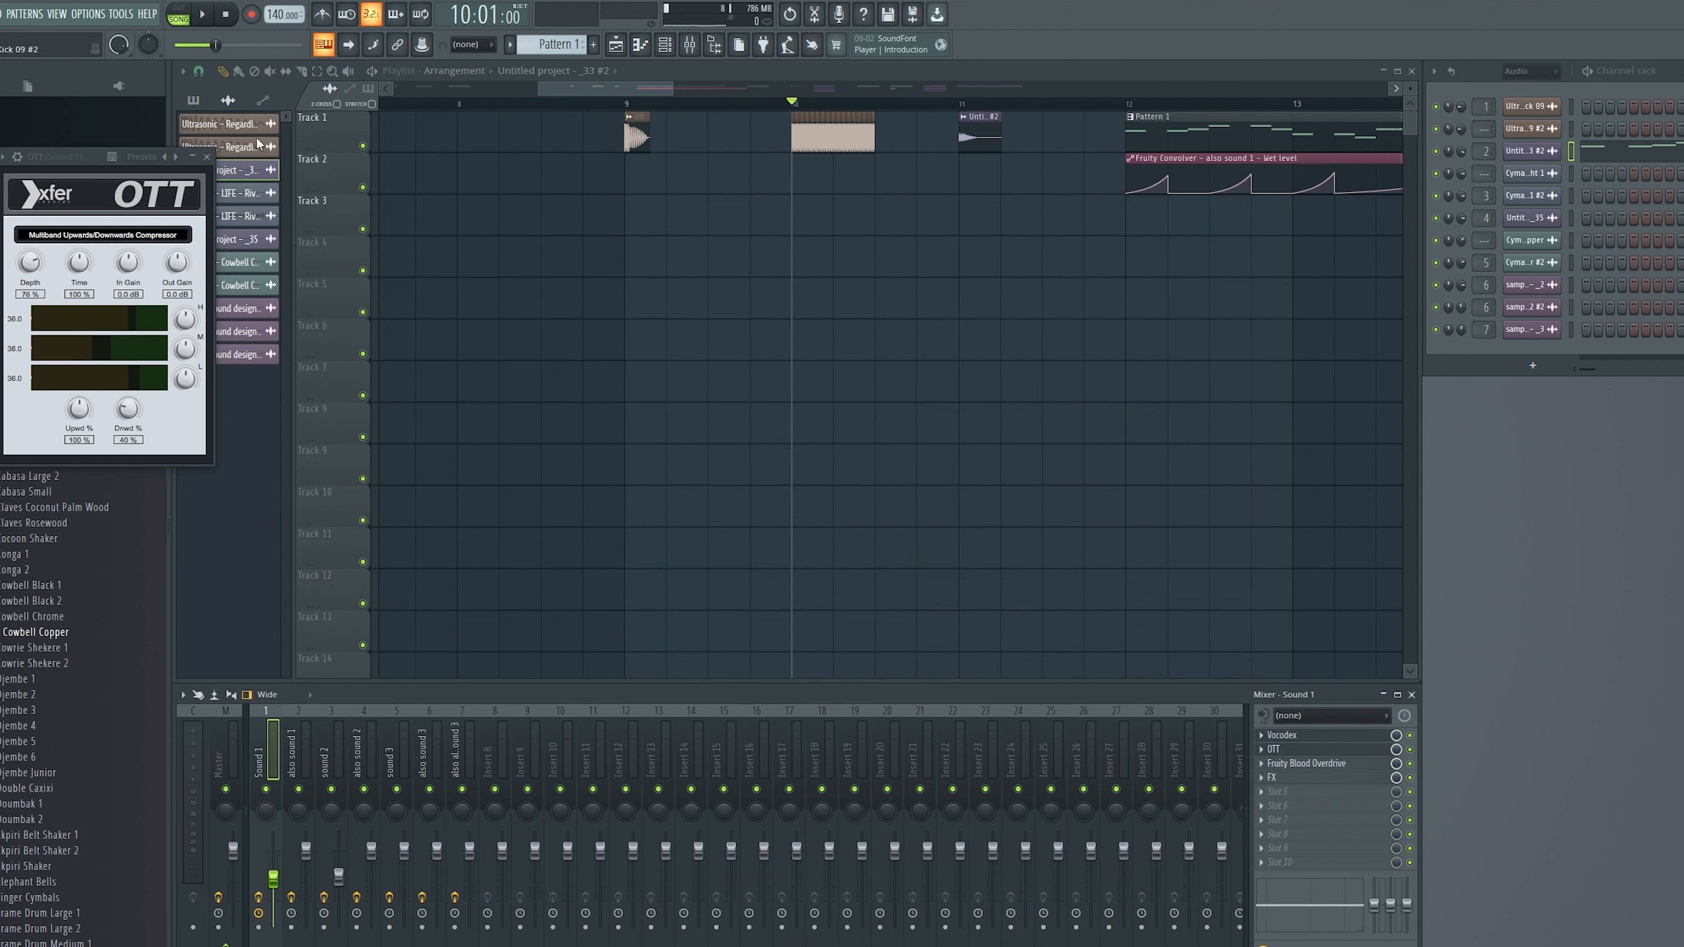
left_click(206, 157)
Play the bar 10 clip through the complete sound 1 effects chain
left_click(793, 104)
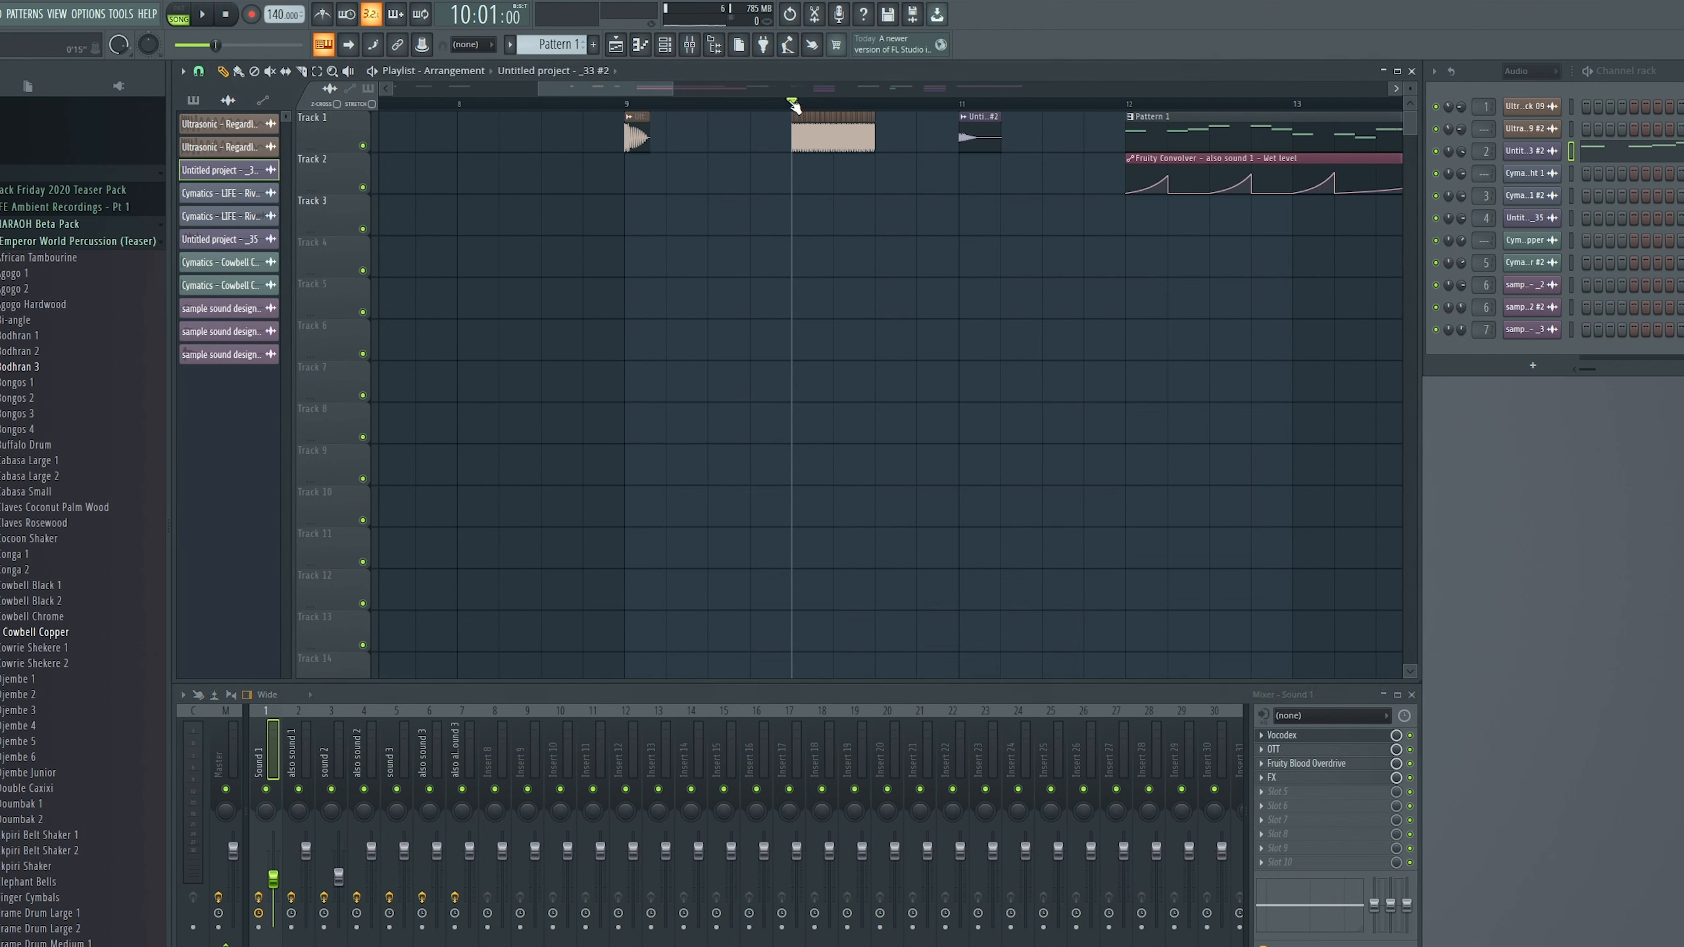
key("space")
key("space")
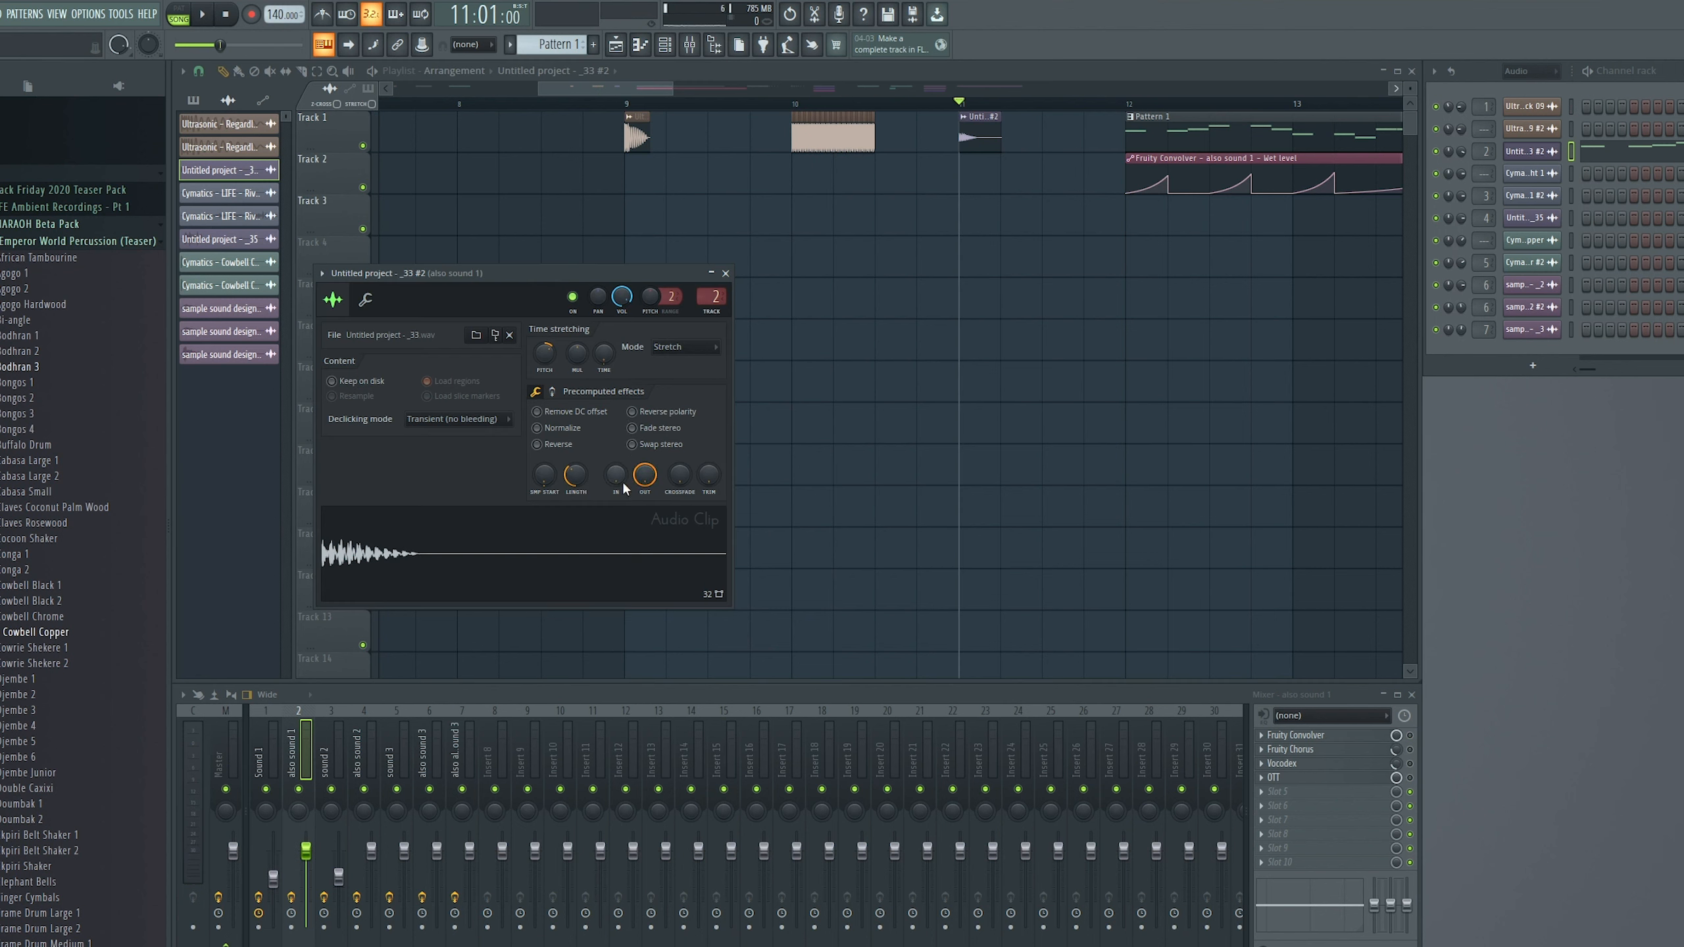
Check the fade-out setting of the Untitled project - _33 #2 clip at bar 11 and preview its sample repeatedly
left_click_drag(645, 475, 645, 514)
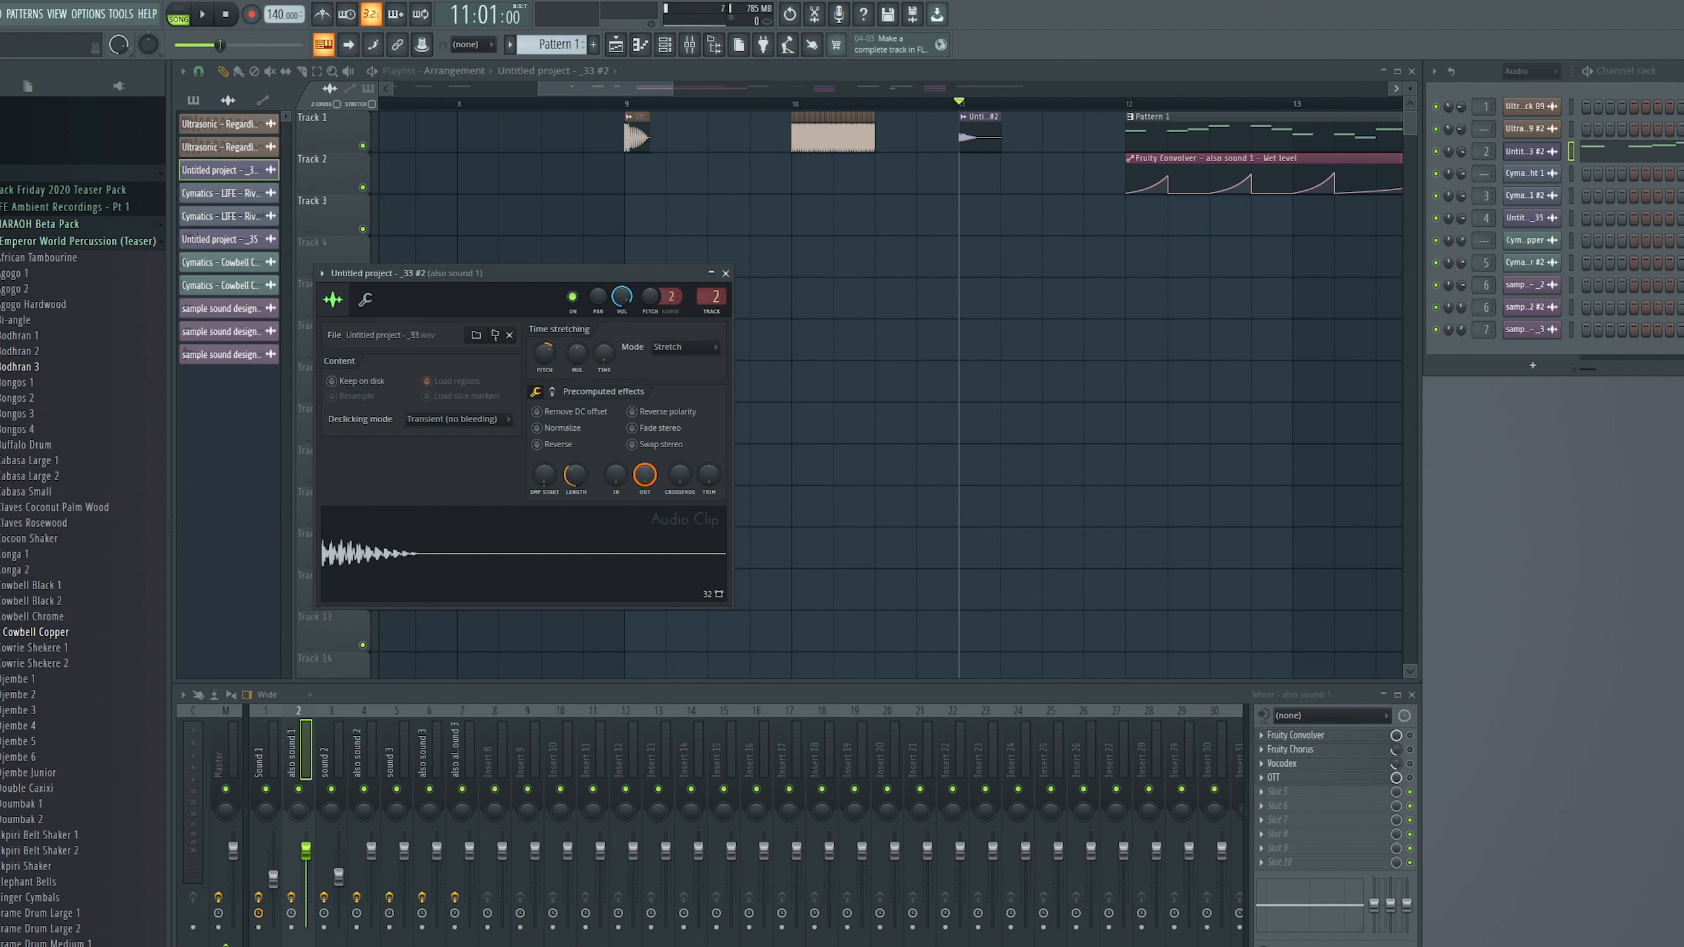
left_click(519, 554)
left_click(519, 554)
left_click(519, 554)
left_click(519, 554)
left_click(518, 554)
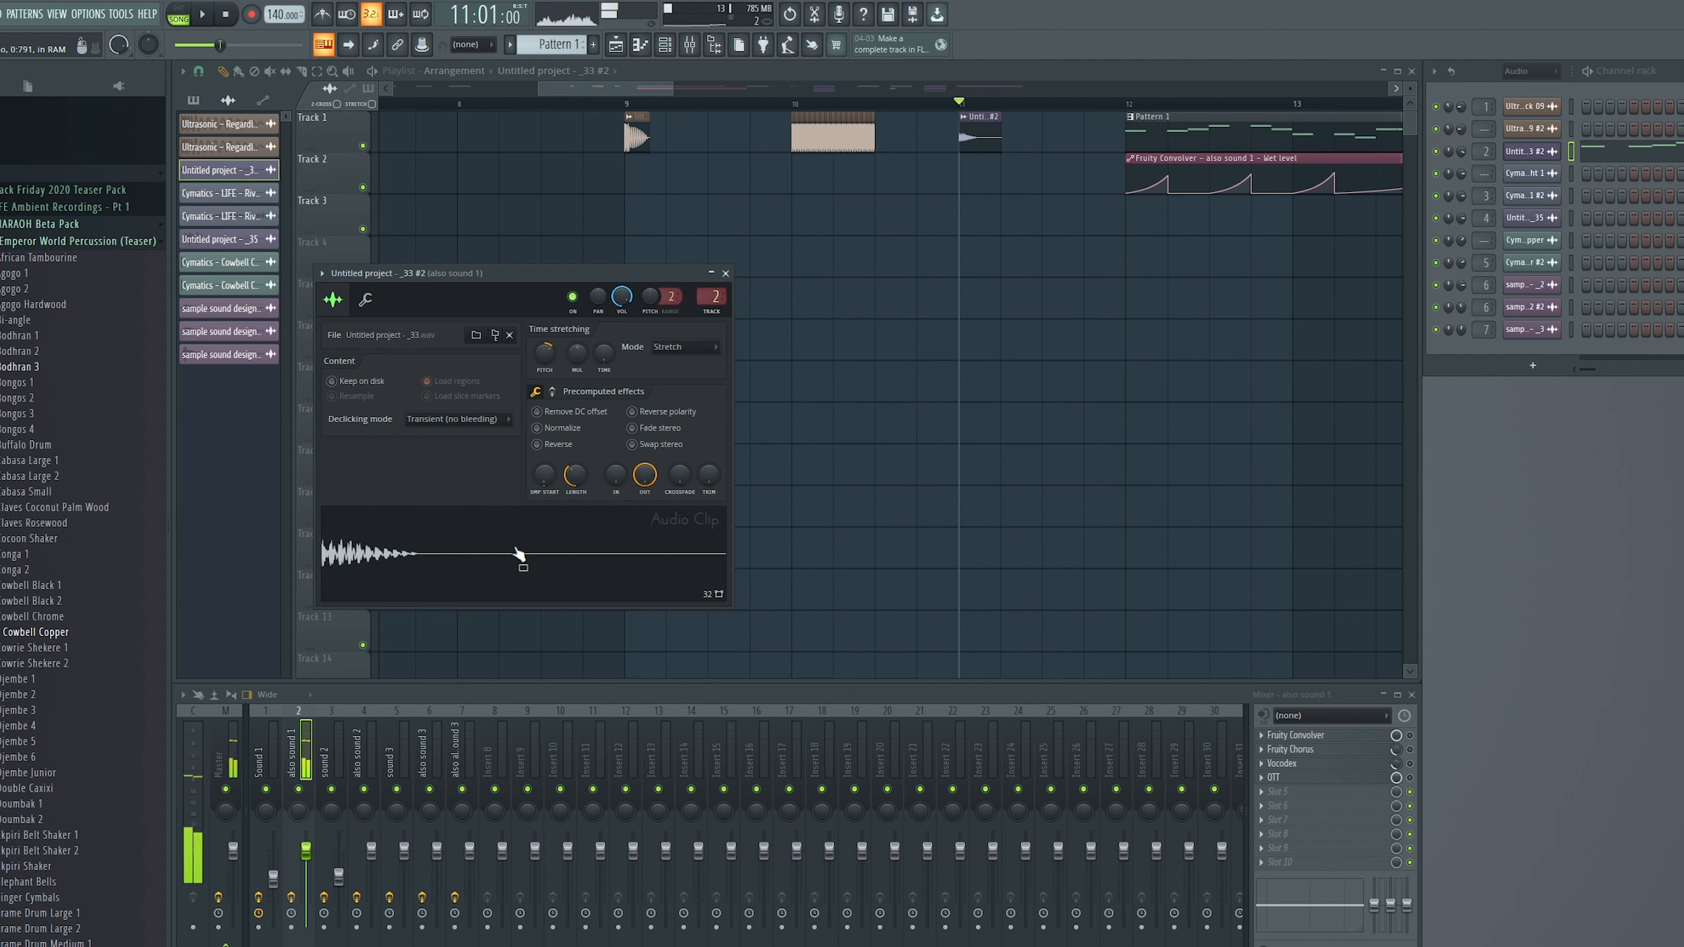
Enable Fruity Chorus and OTT on the also sound 1 mixer track, previewing the bar 11 sample between changes
left_click(601, 557)
left_click(1410, 750)
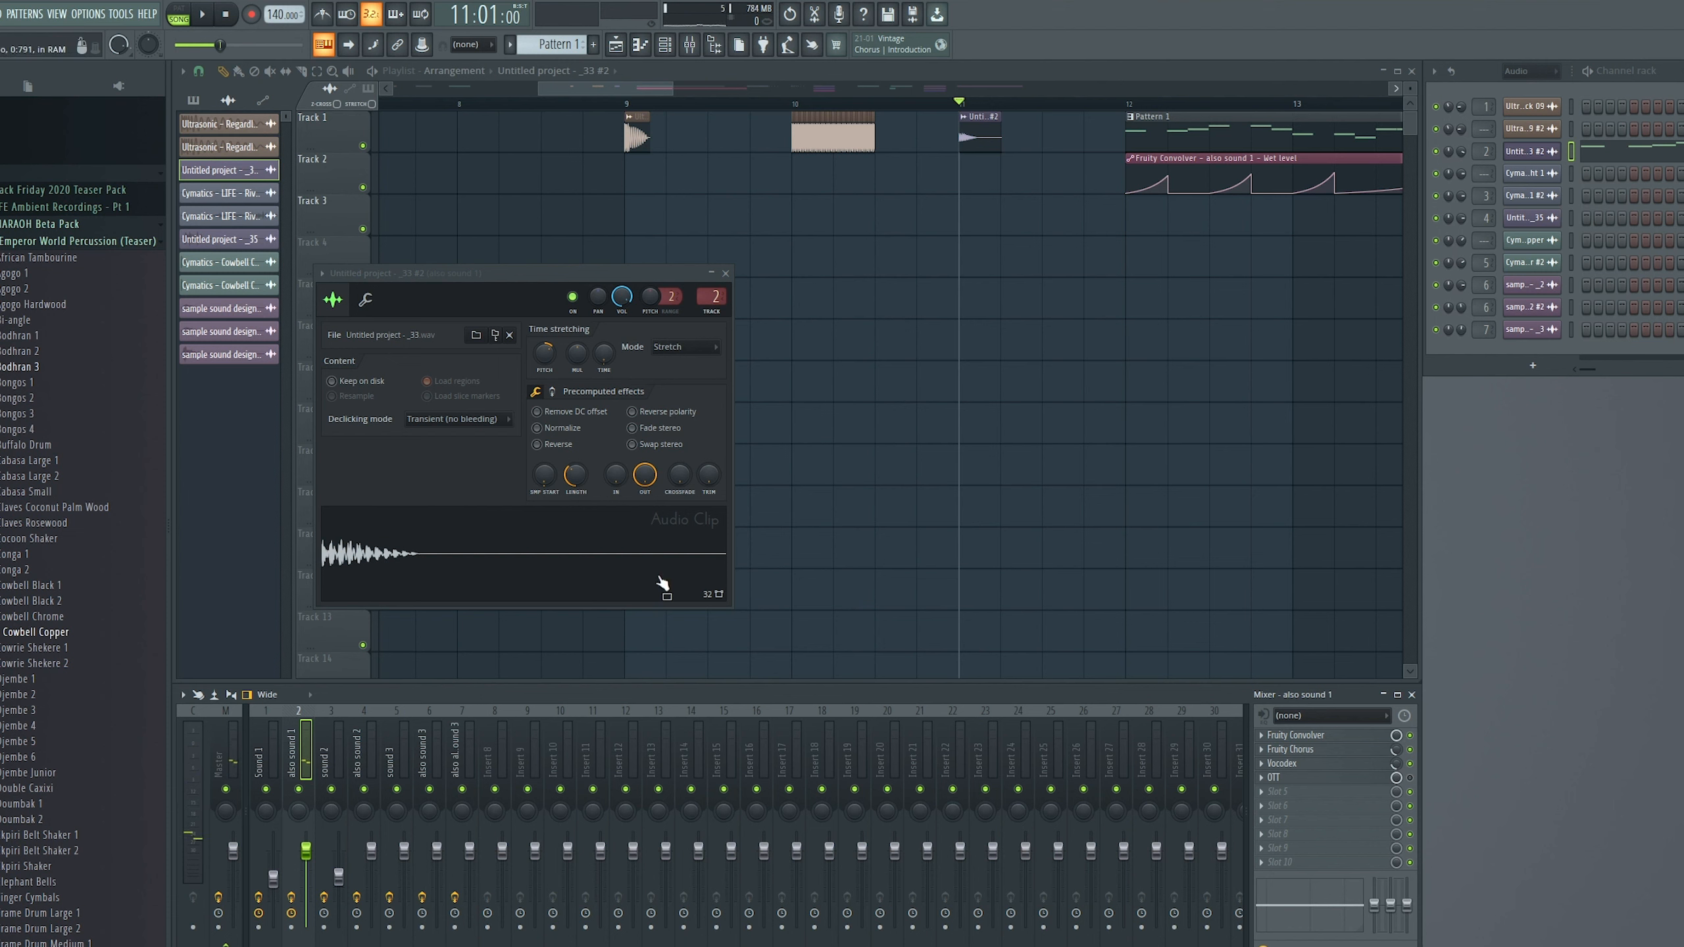
left_click(470, 553)
left_click(1410, 777)
left_click(556, 569)
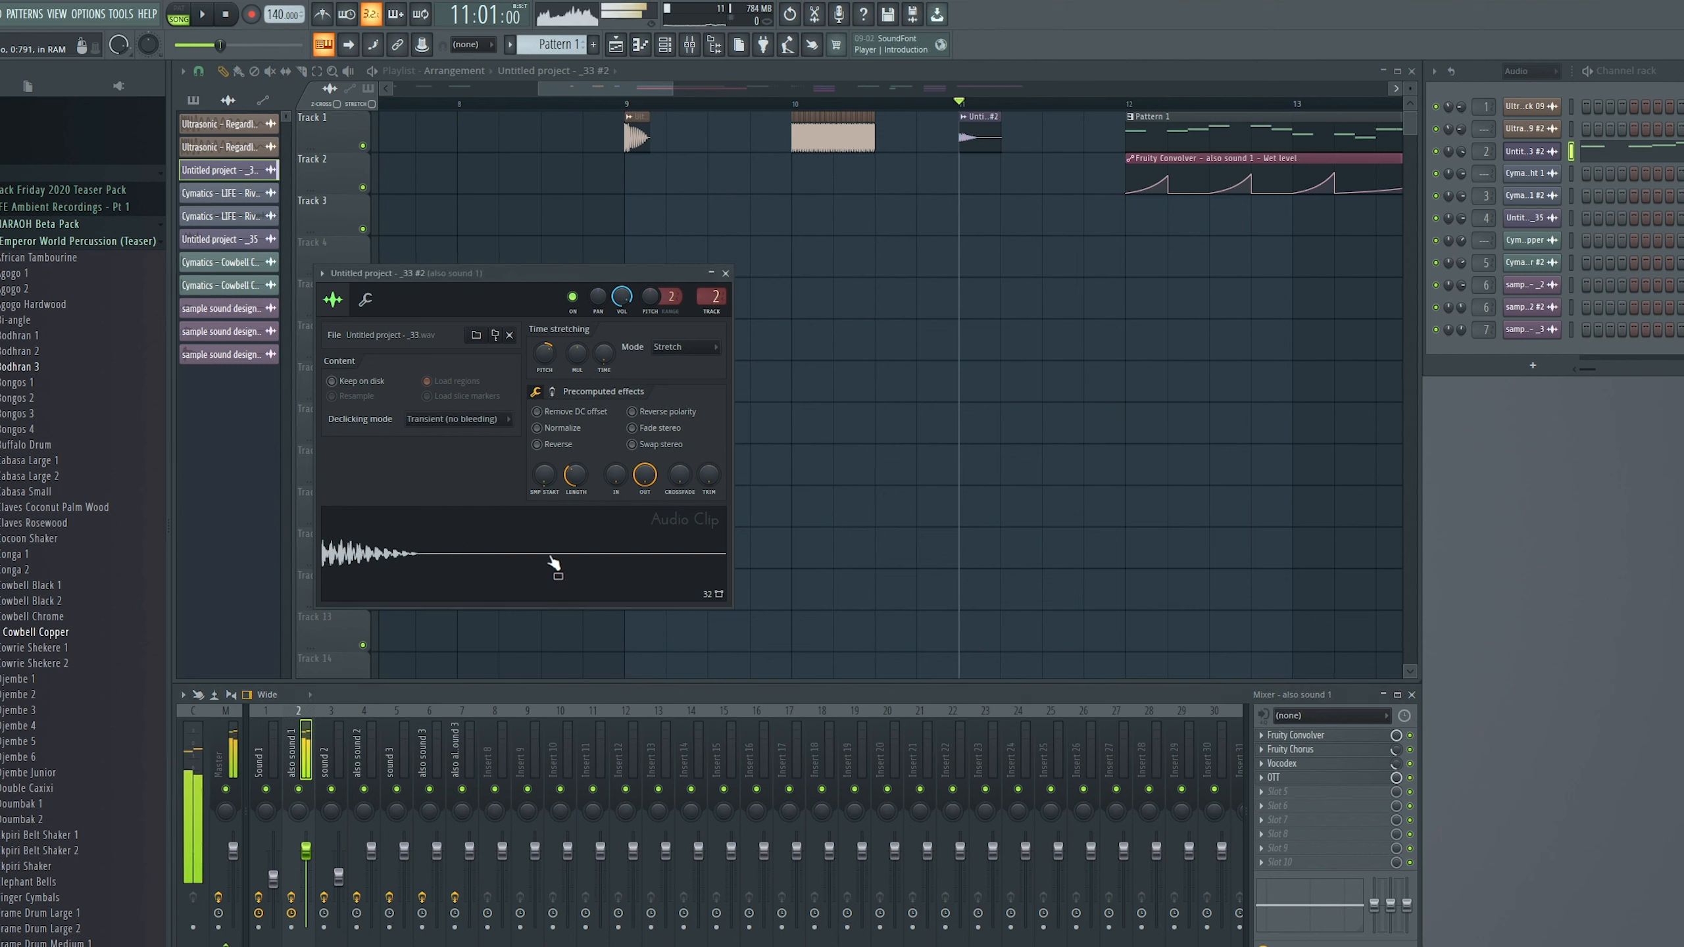
Close the audio clip settings and play Pattern 1 with its Fruity Convolver wet level automation from bar 12
left_click(726, 273)
left_click_drag(649, 89, 805, 87)
left_click(828, 106)
key("space")
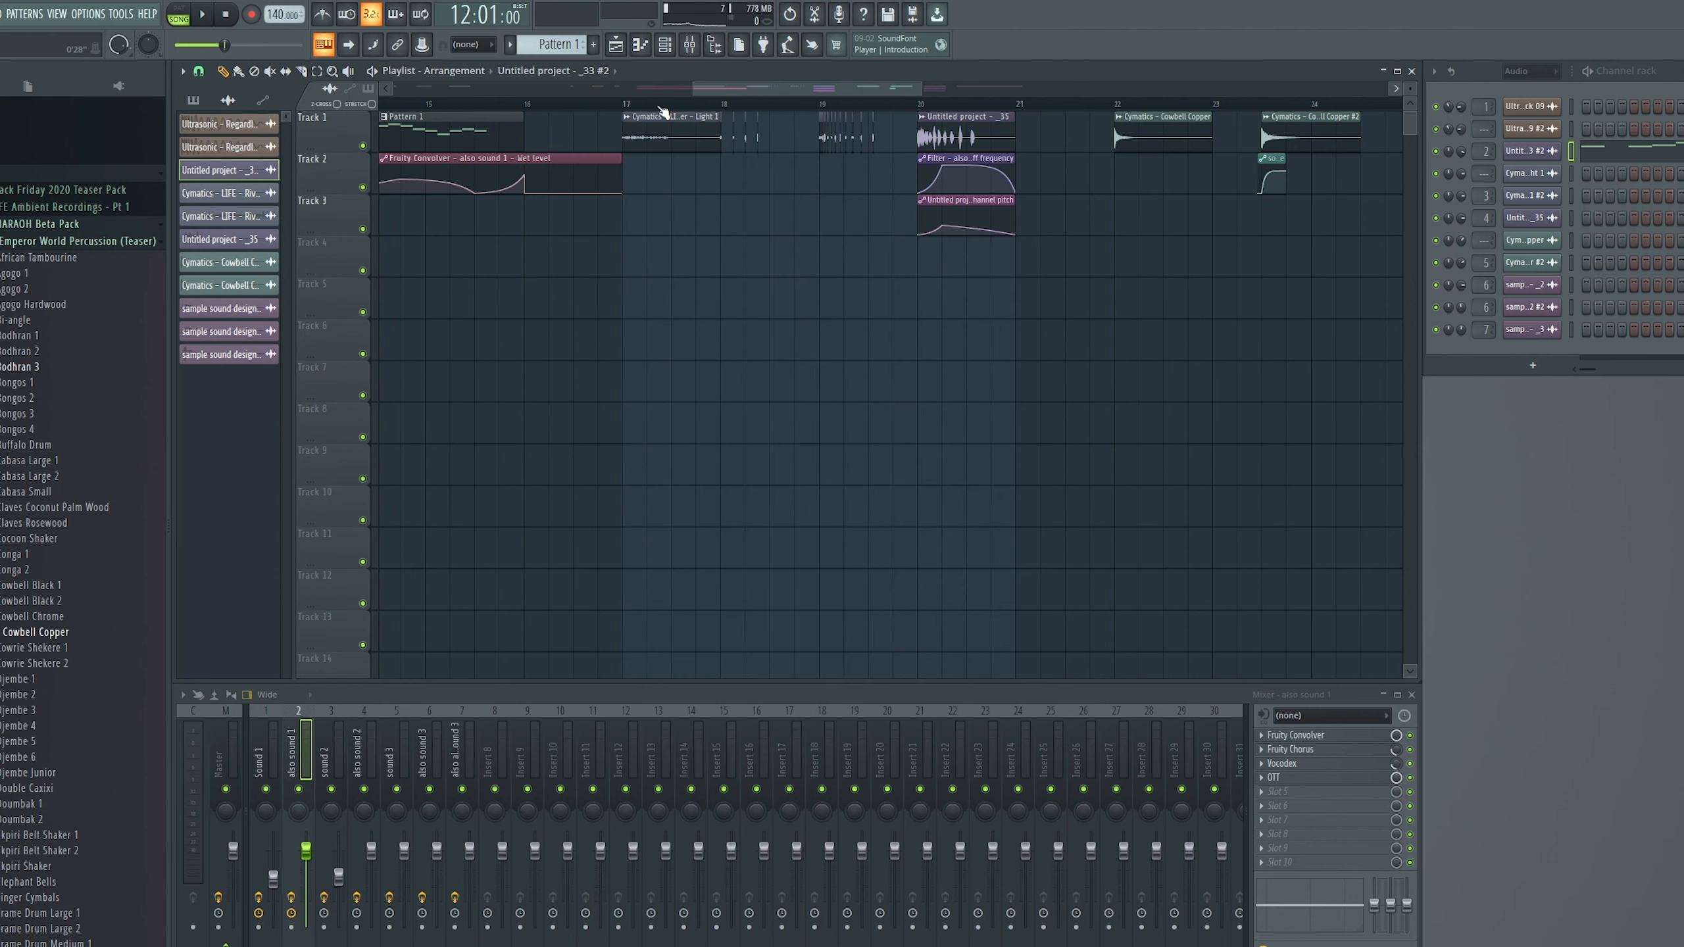
Play the river recording at bar 17 and its chopped slices at bar 18
left_click_drag(647, 104, 624, 102)
key("space")
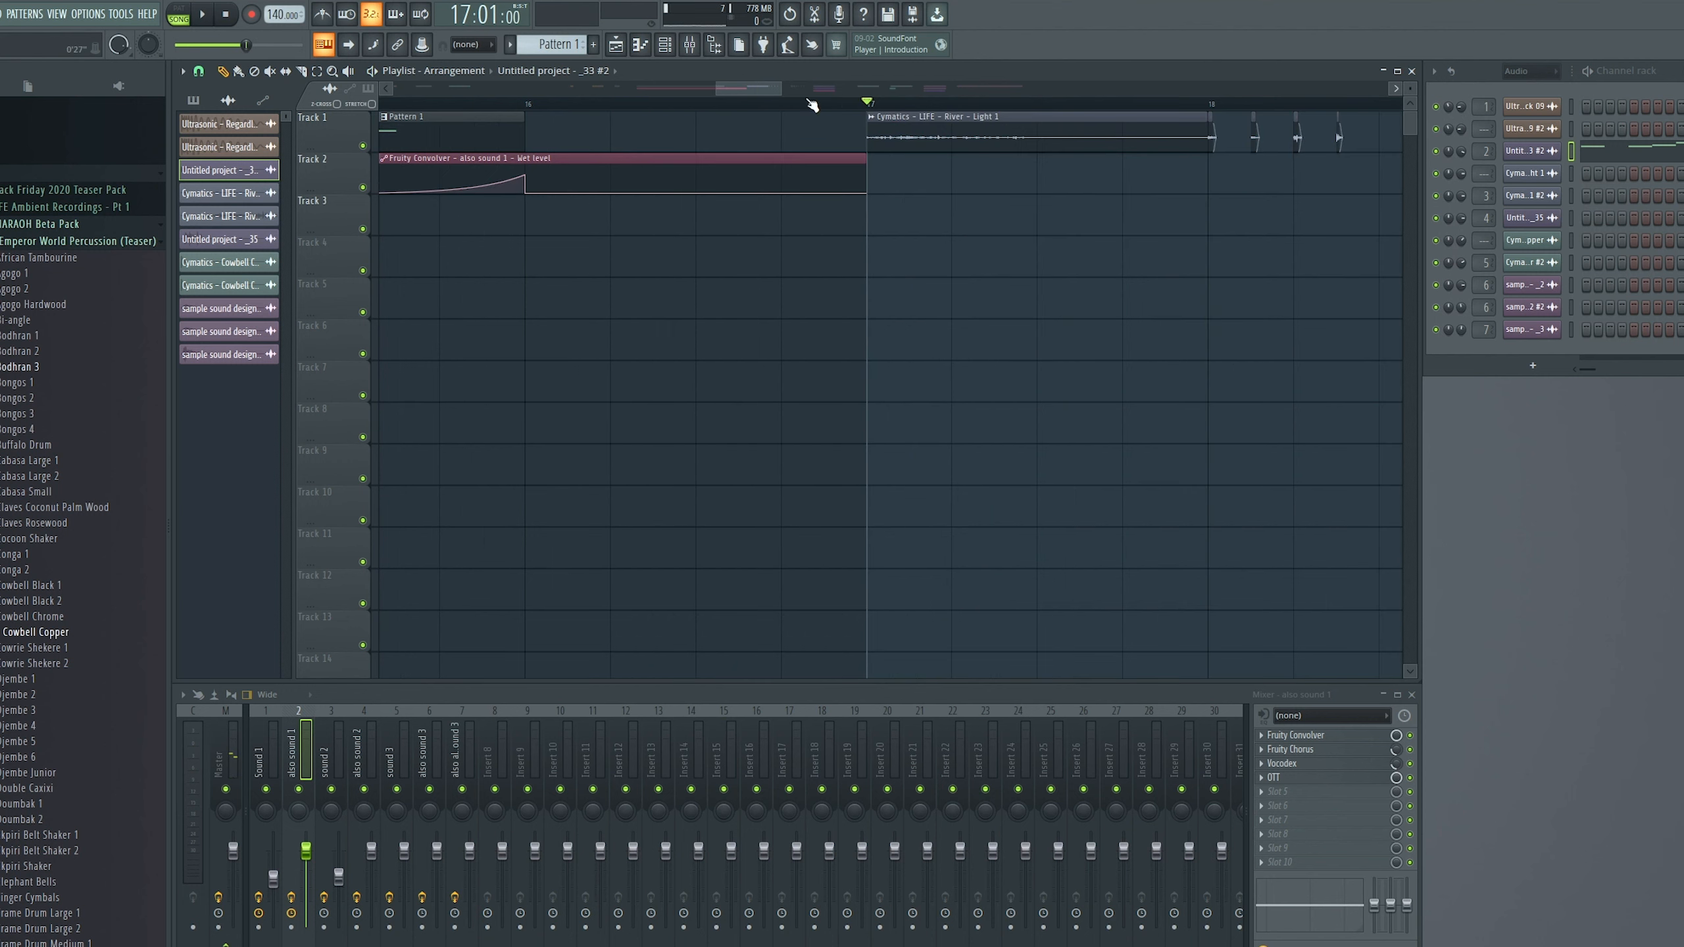
left_click_drag(775, 89, 820, 88)
scroll(441, 92, "up", 3)
left_click(666, 103)
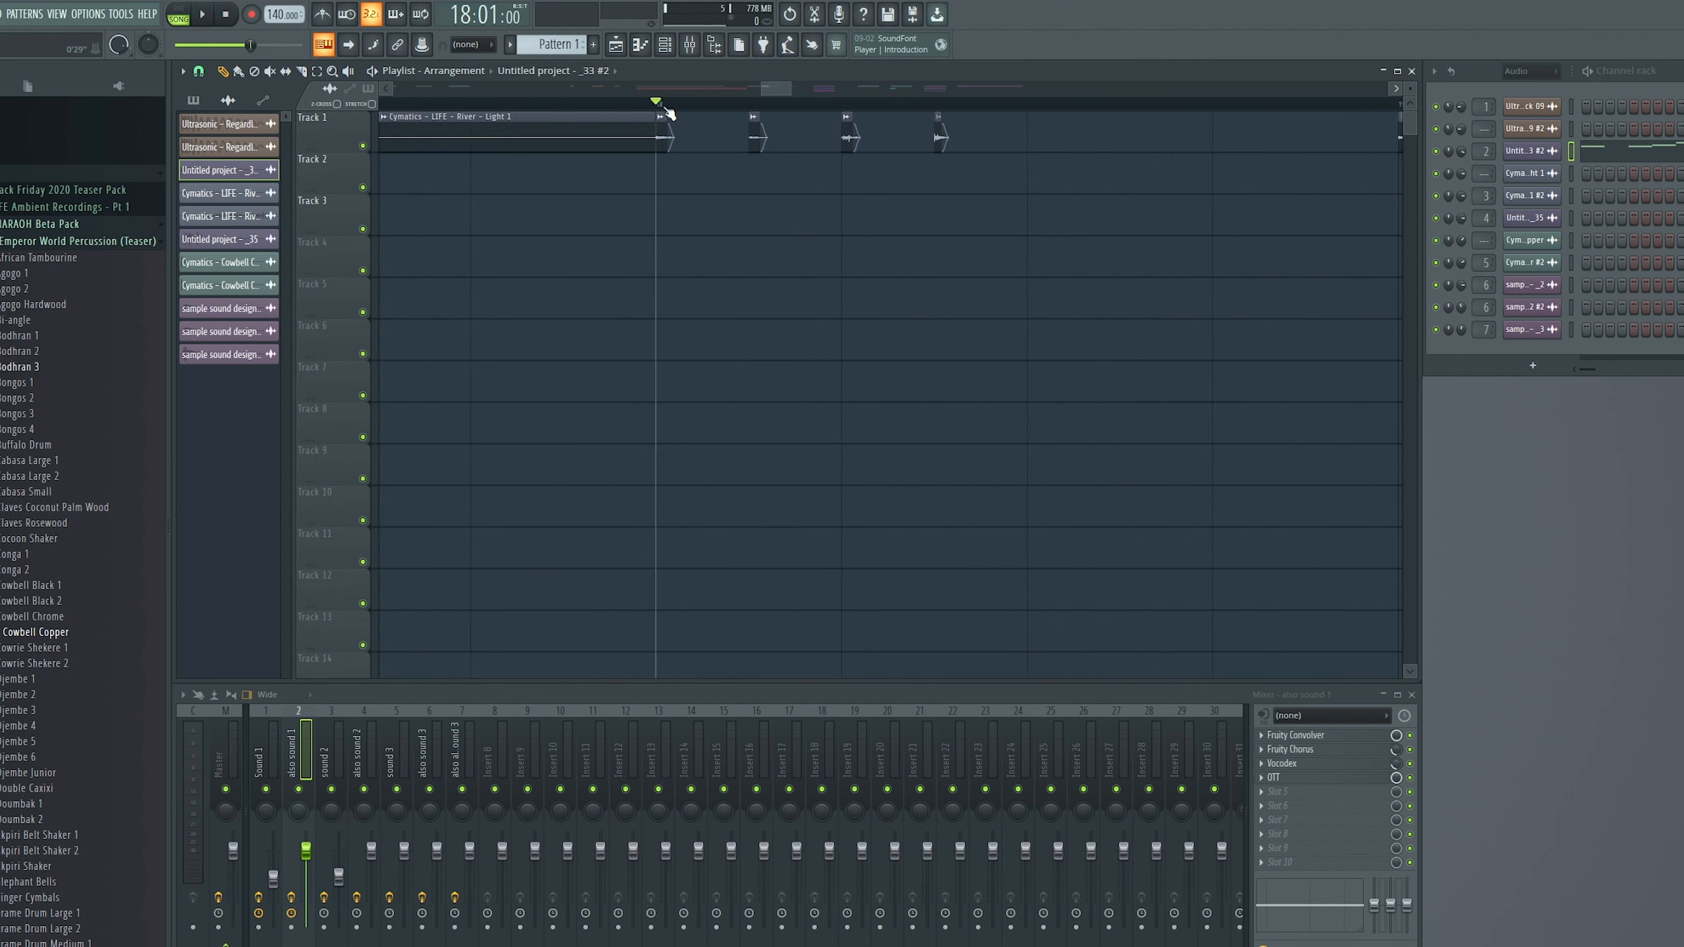
key("space")
key("space")
Enable OTT on the sound 2 mixer track and play the bar 18 river slices repeatedly to compare the effects
left_click_drag(763, 88, 777, 87)
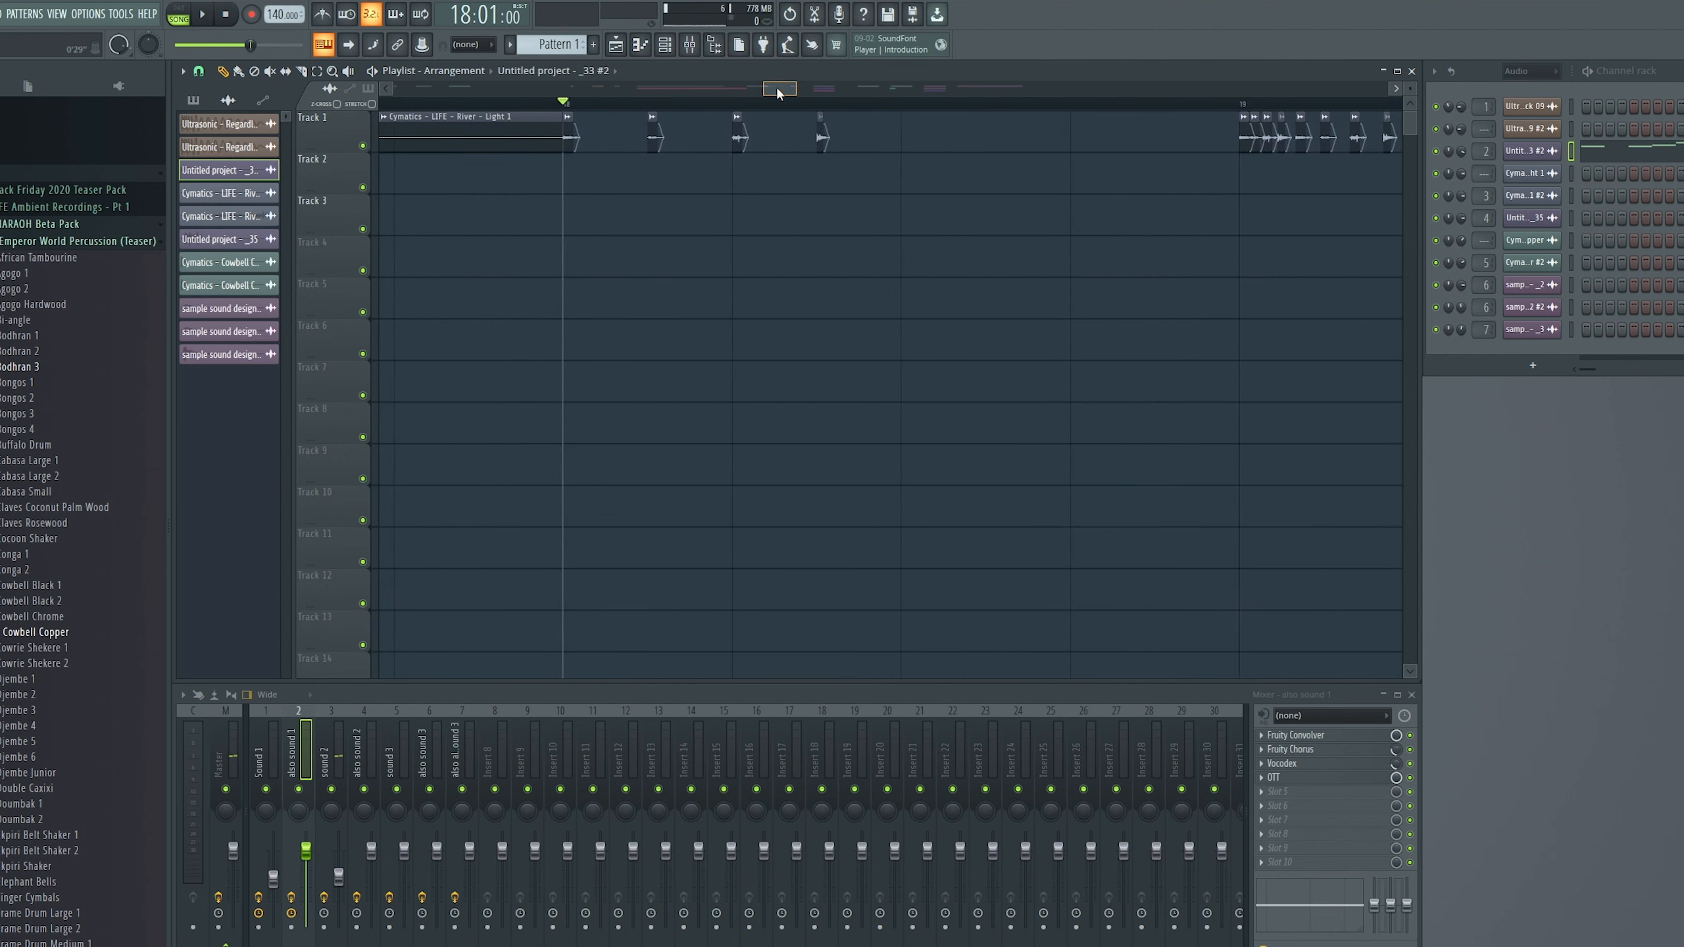
left_click(338, 747)
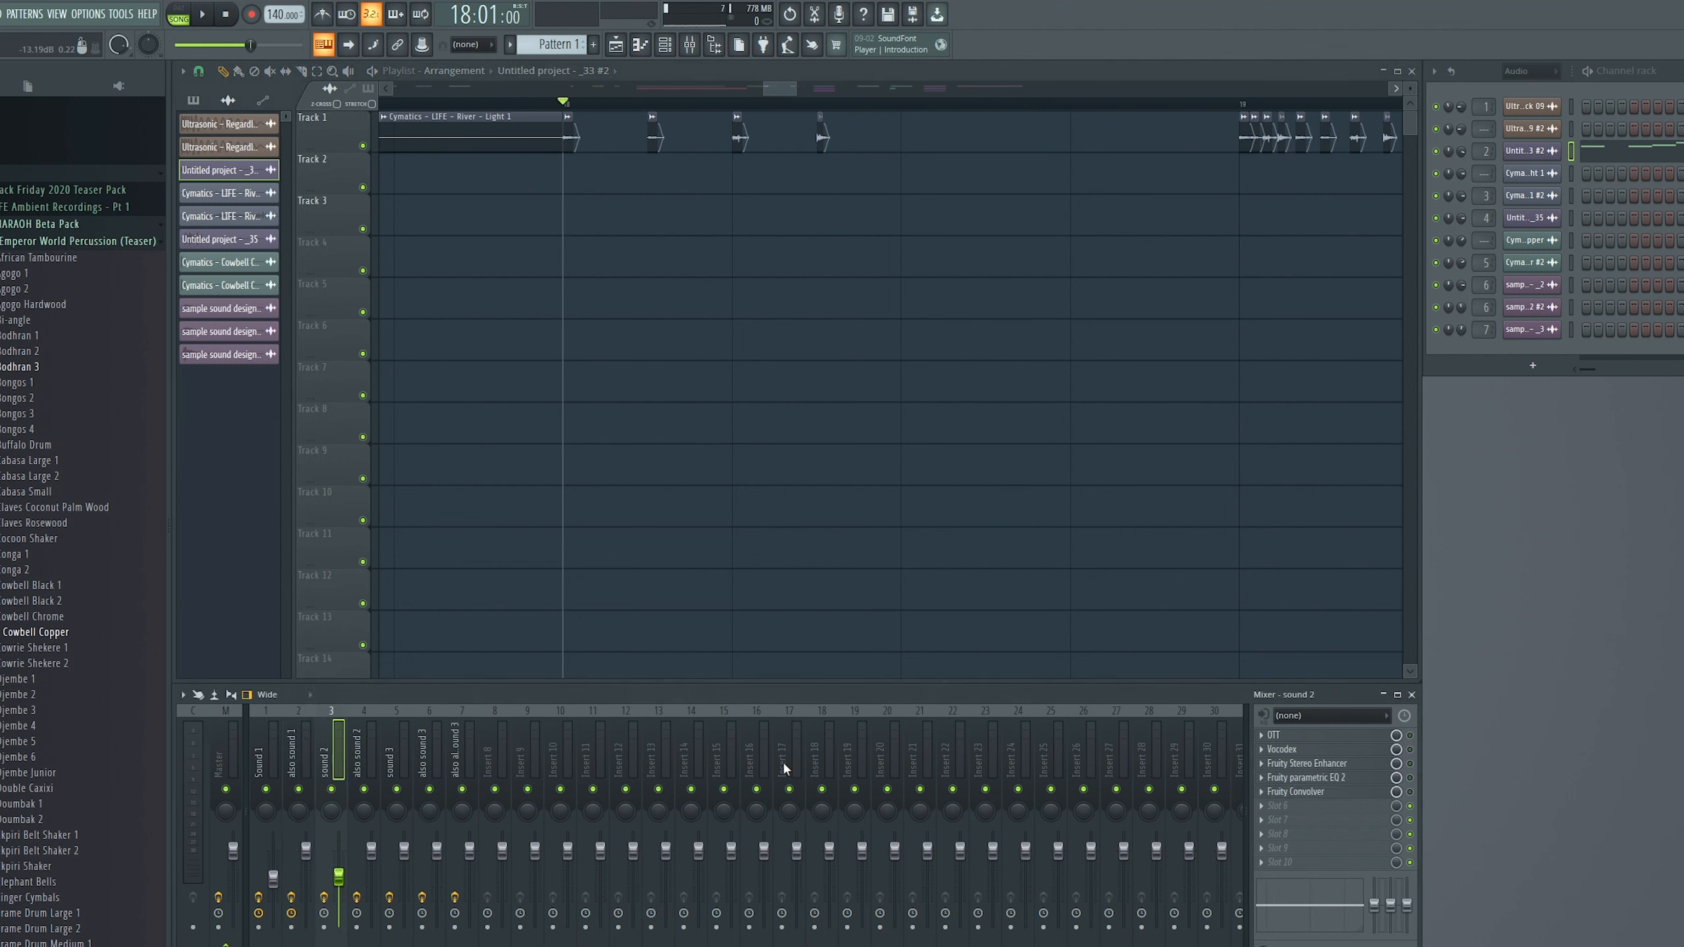
left_click(1411, 734)
key("space")
key("space")
key("space")
key("space")
key("space")
key("space")
Examine the Fruity Parametric EQ 2 curve on the sound 2 track and play the bar 18 slices through it
left_click(1335, 778)
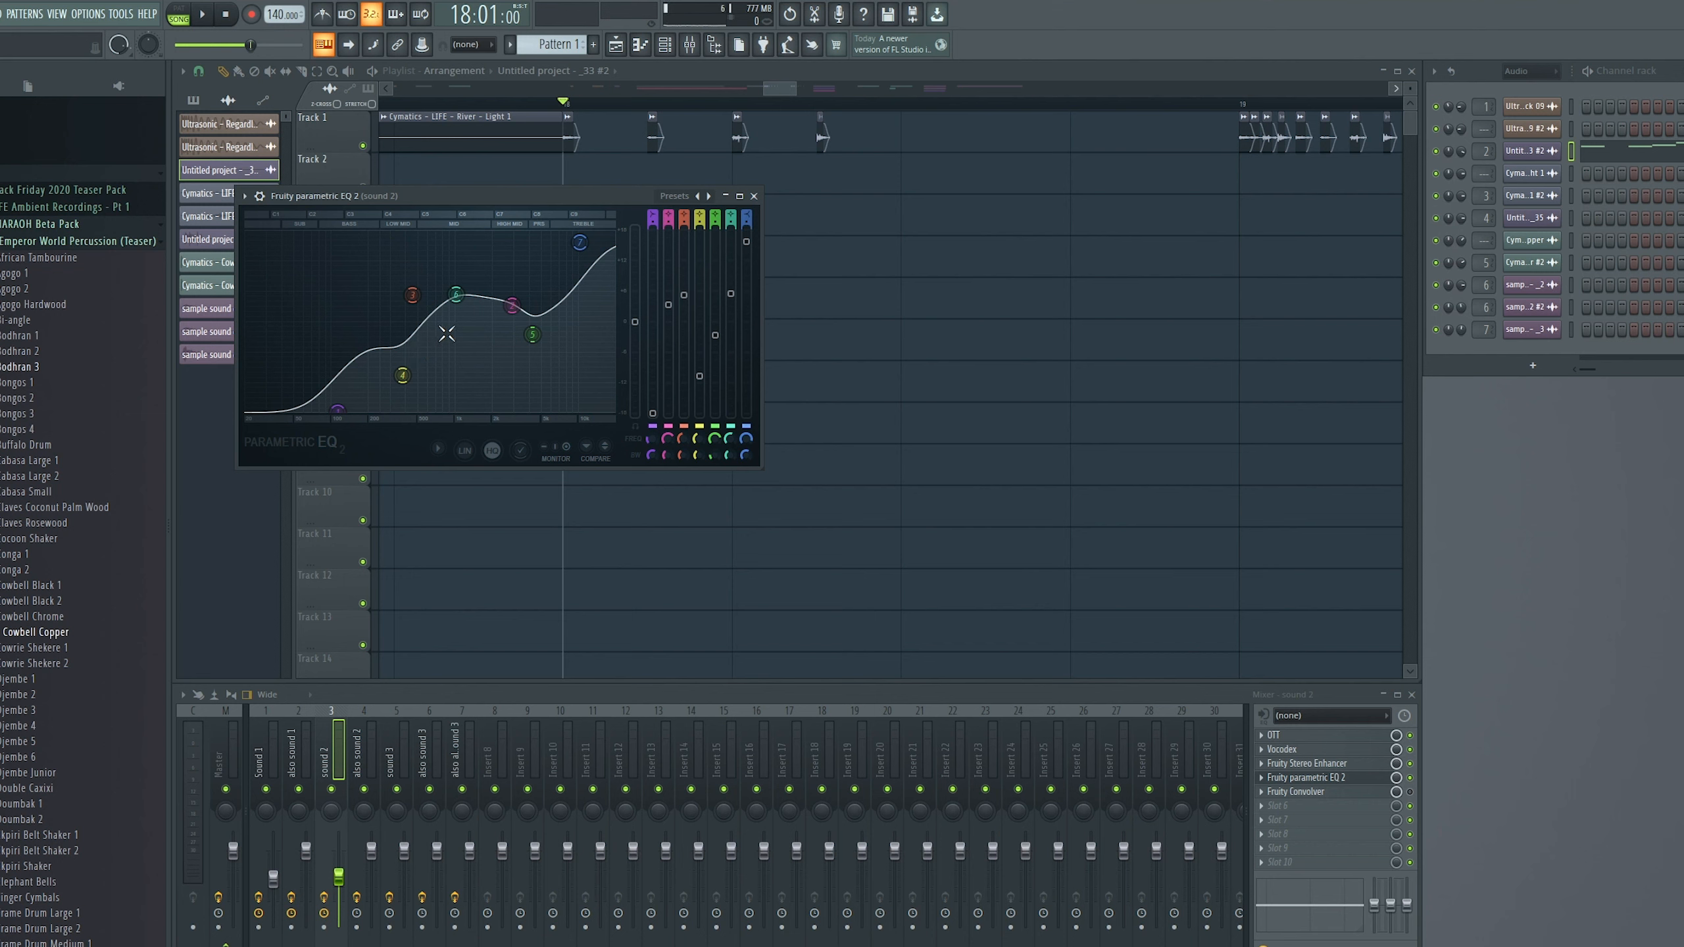
key("space")
key("space")
left_click(753, 196)
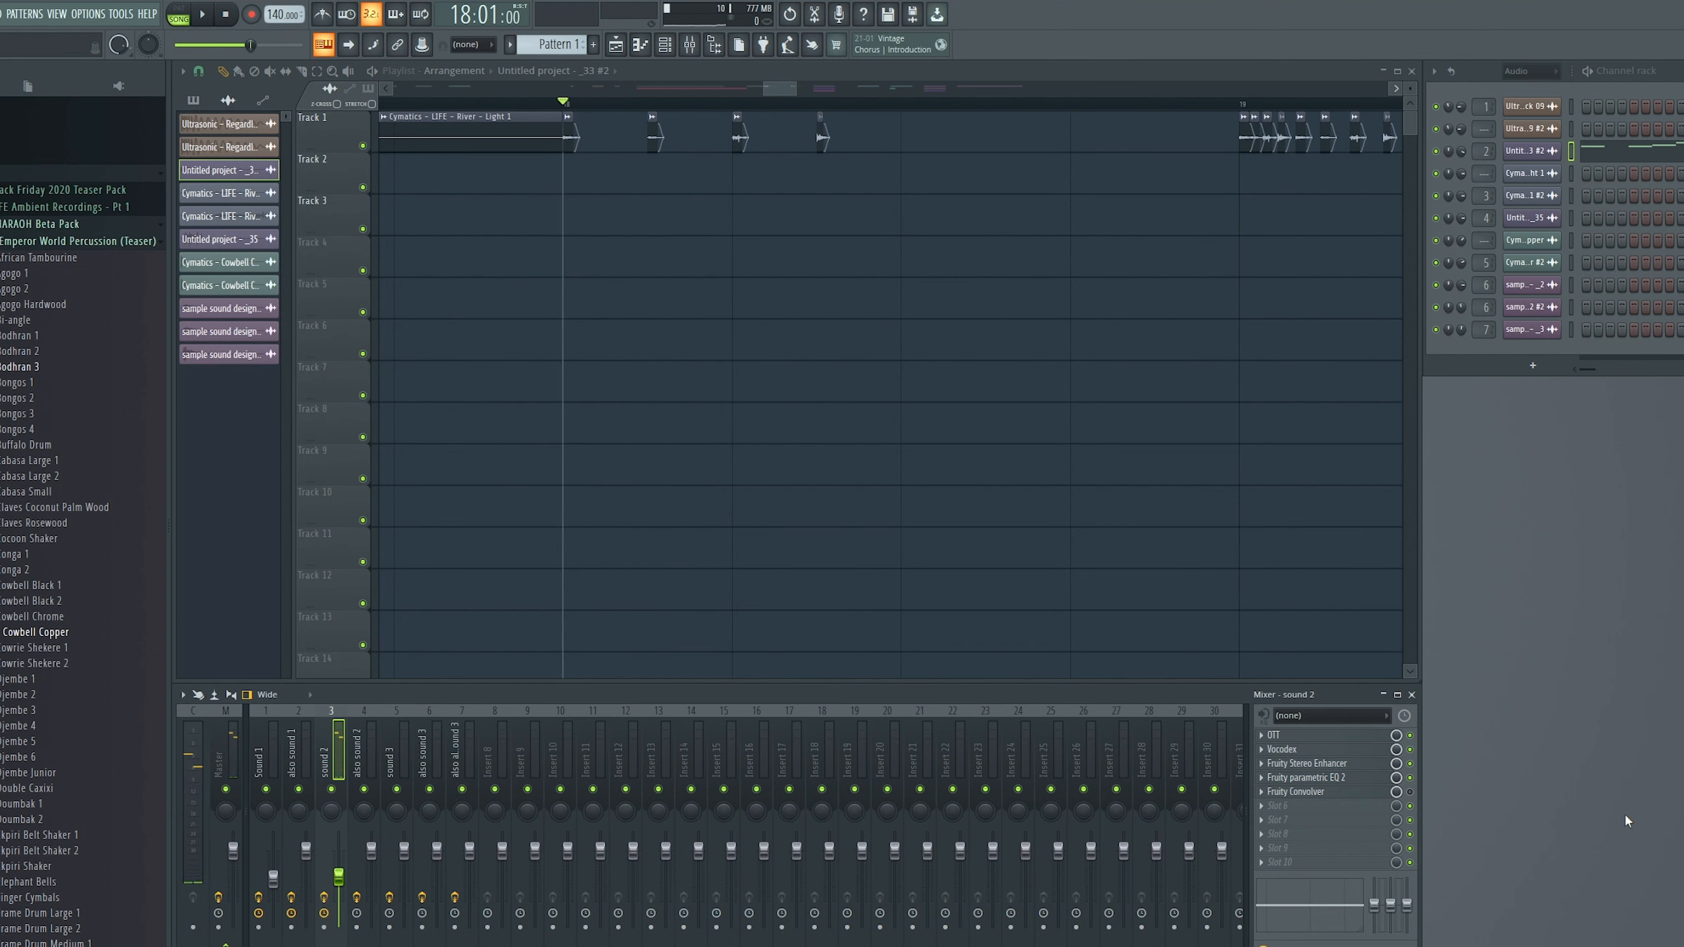
key("space")
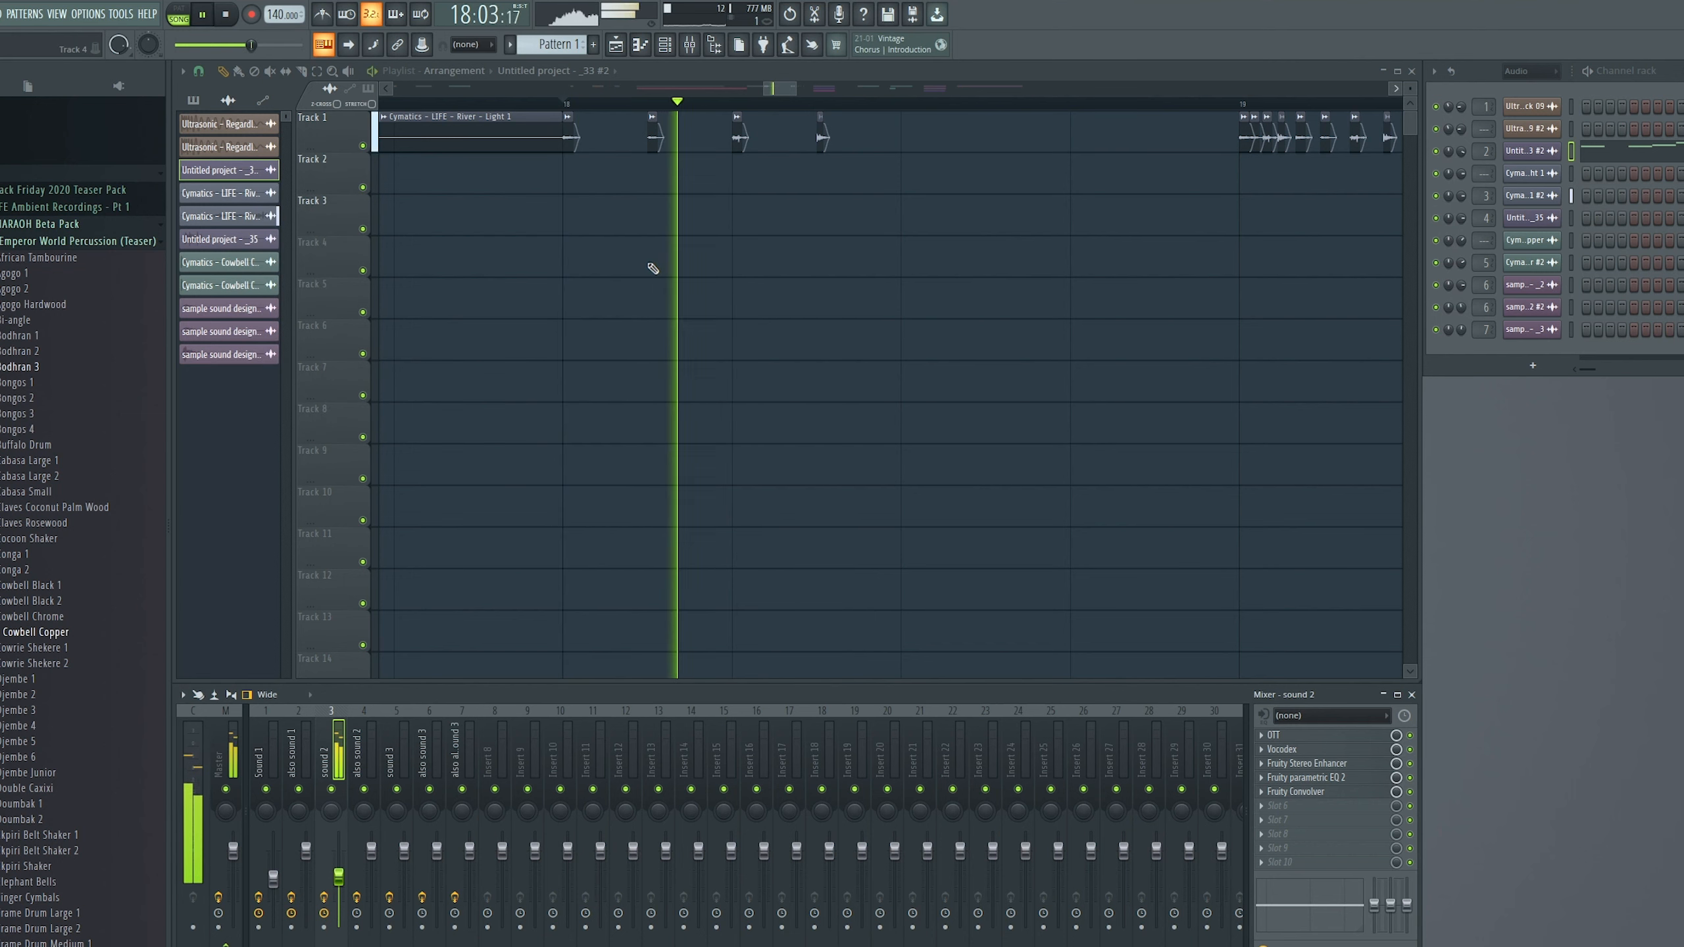
key("space")
Play the denser river slices at bar 19 and the Untitled project - _35 clip at bar 20
left_click_drag(795, 87, 837, 88)
left_click(773, 104)
key("space")
key("space")
left_click(726, 99)
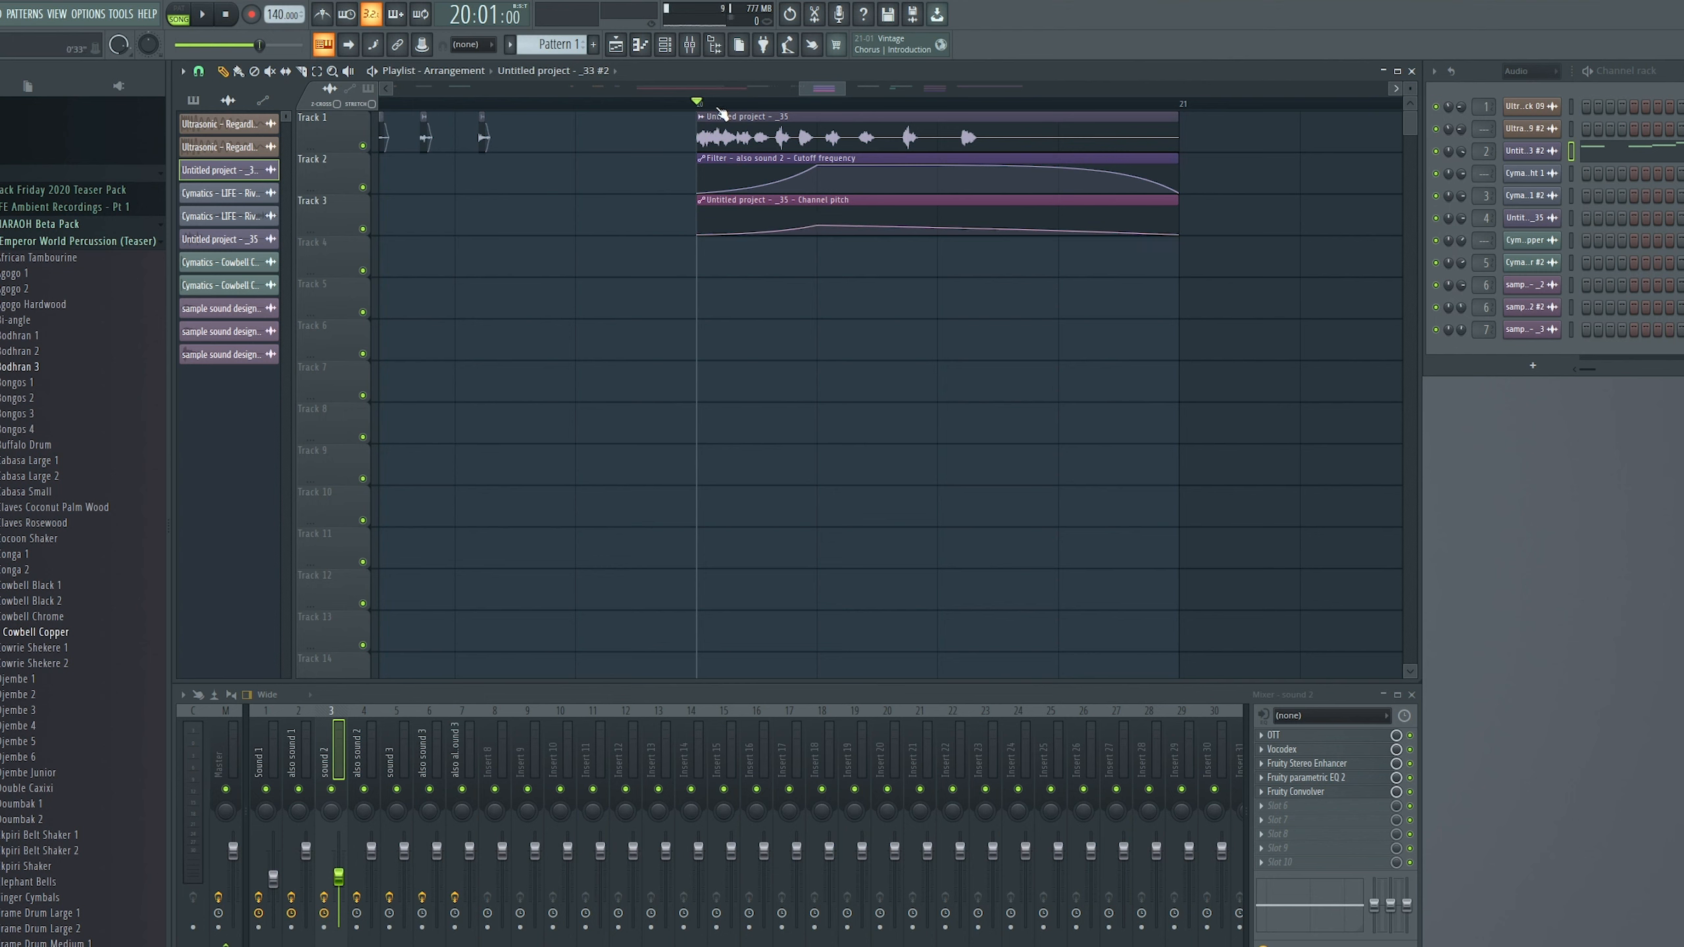
key("space")
key("space")
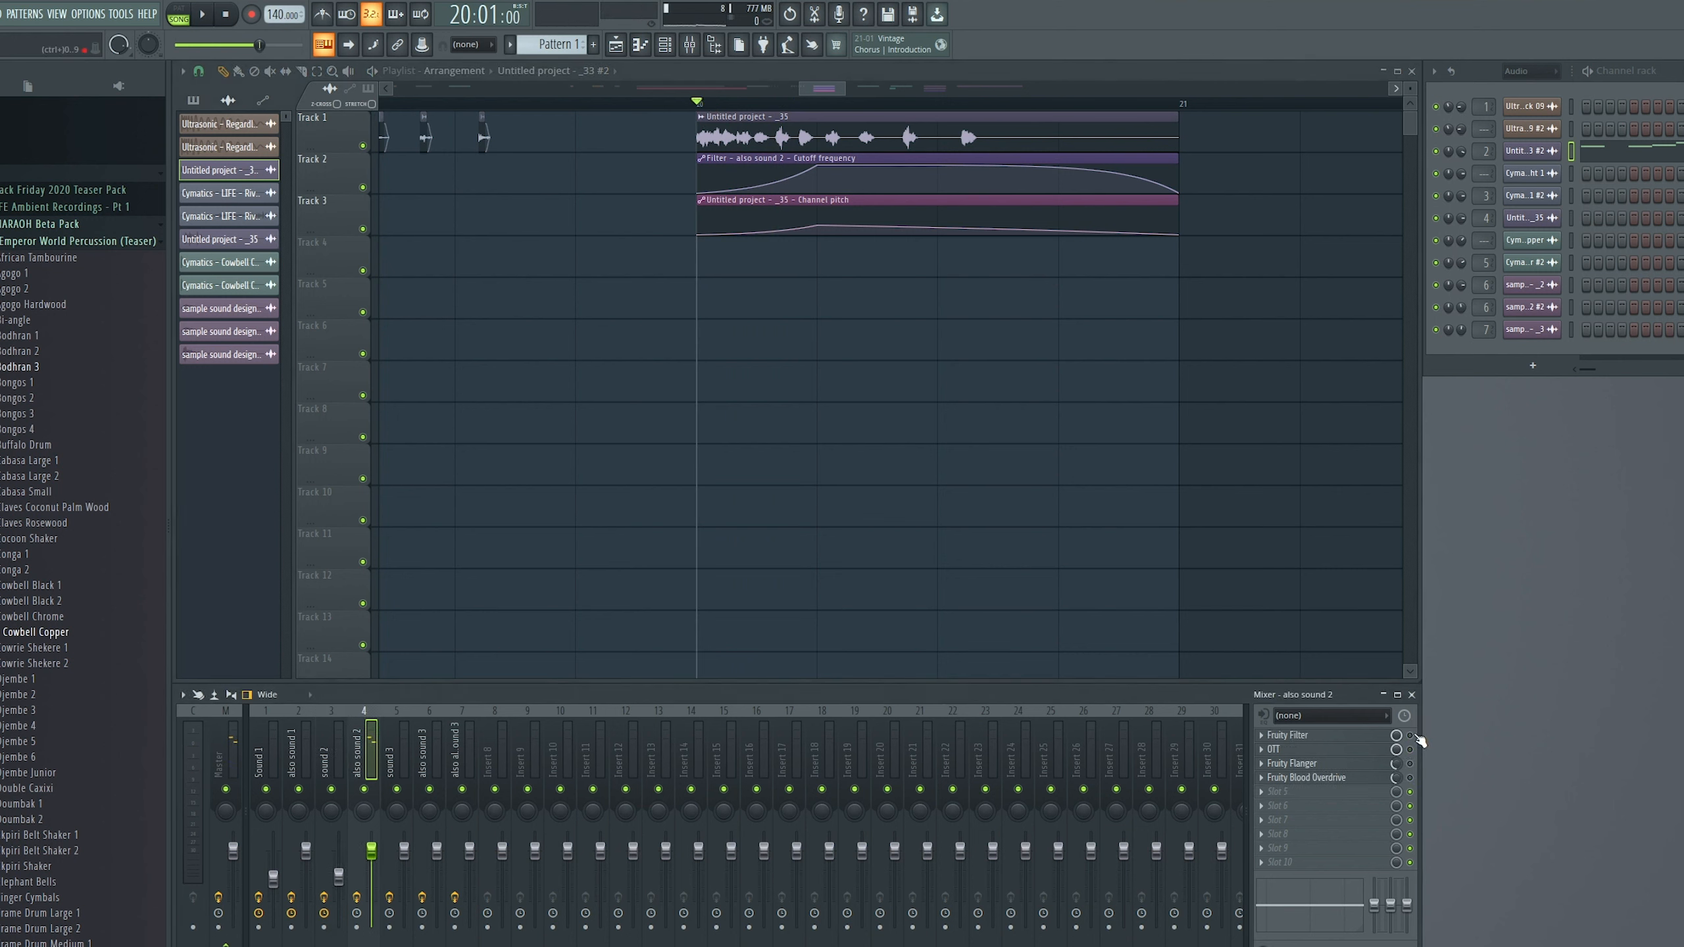
Enable Fruity Filter, OTT and Fruity Flanger one by one on the also sound 2 track, playing the bar 20 clip after each
key("space")
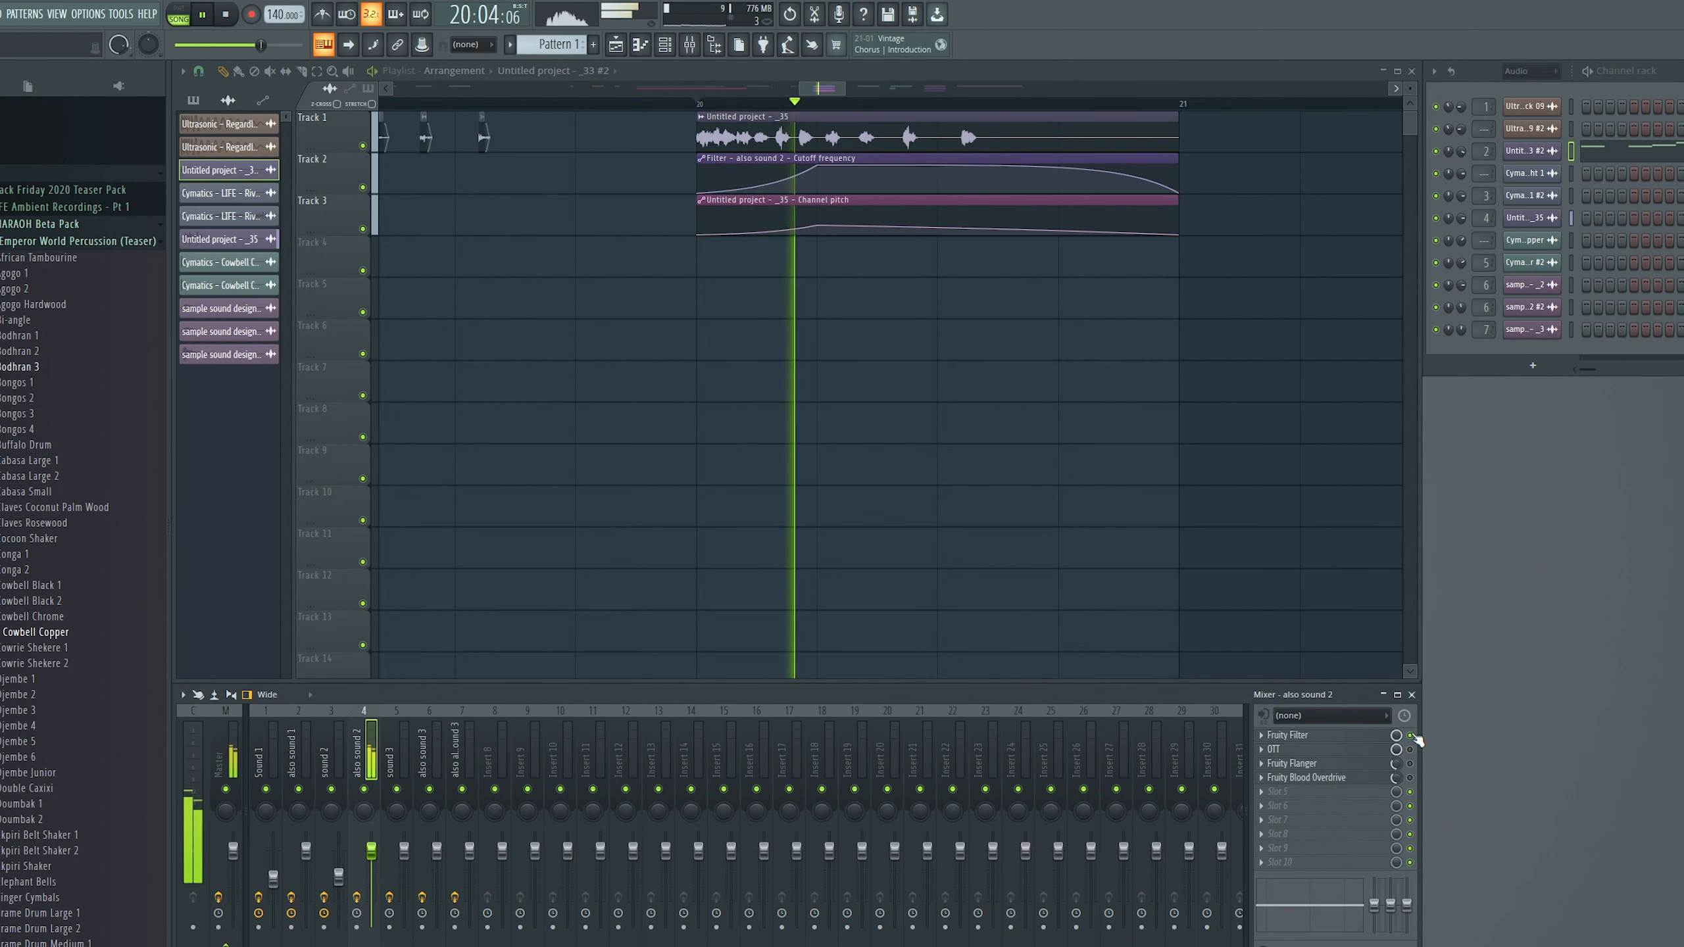
key("space")
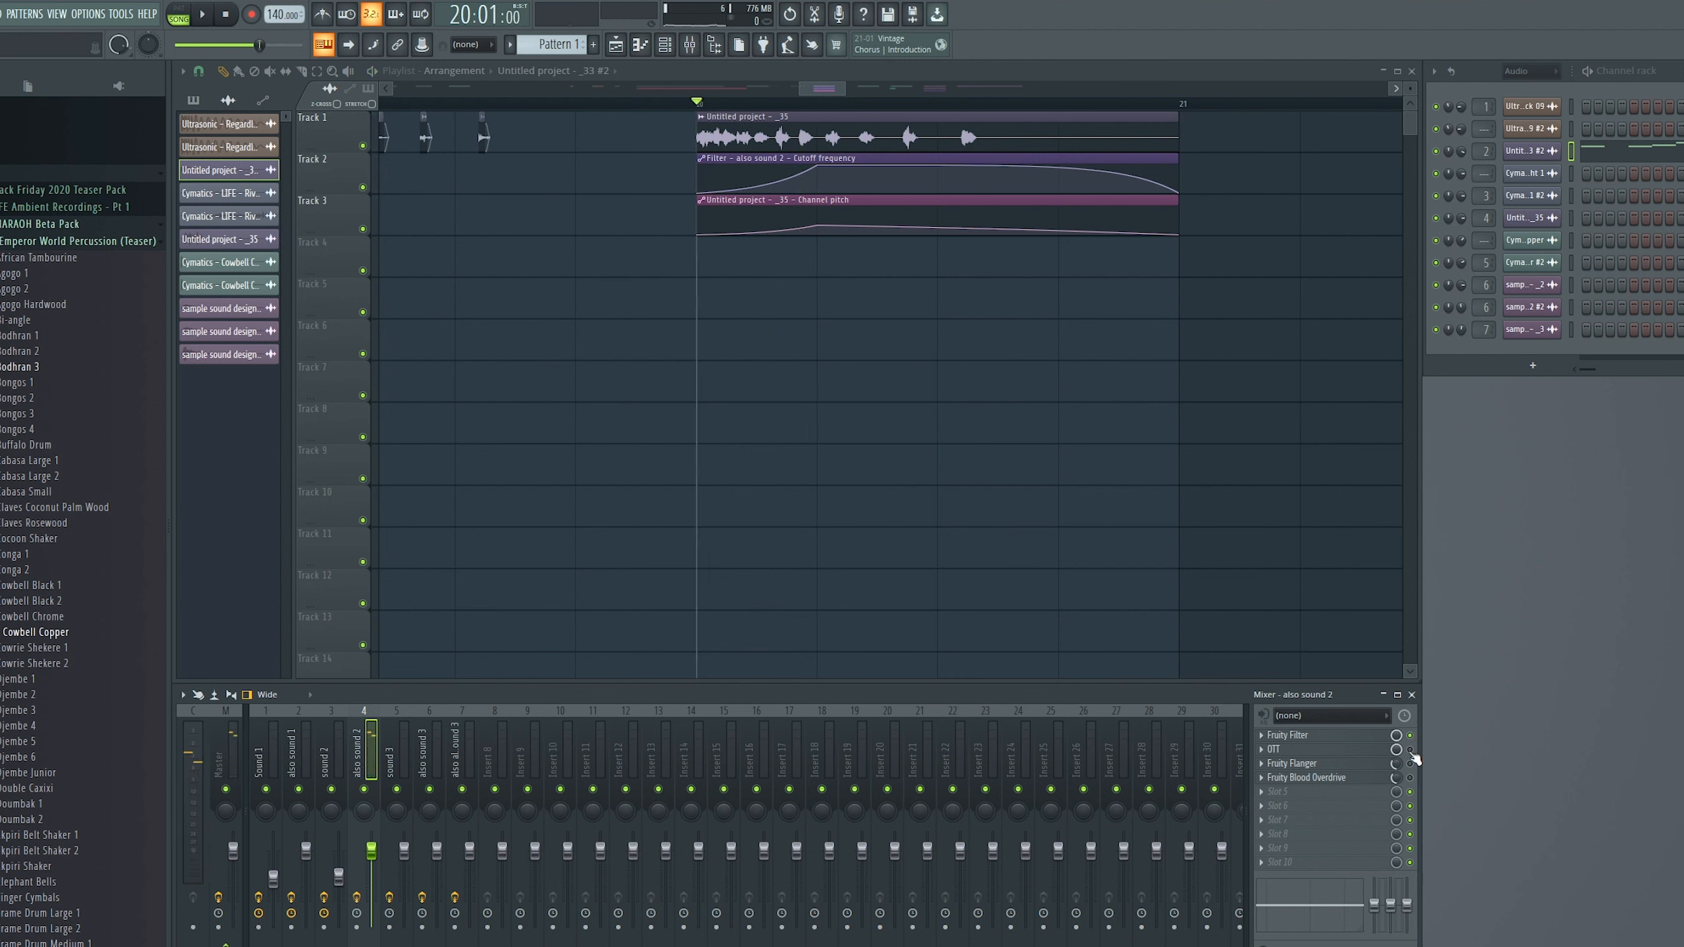
key("space")
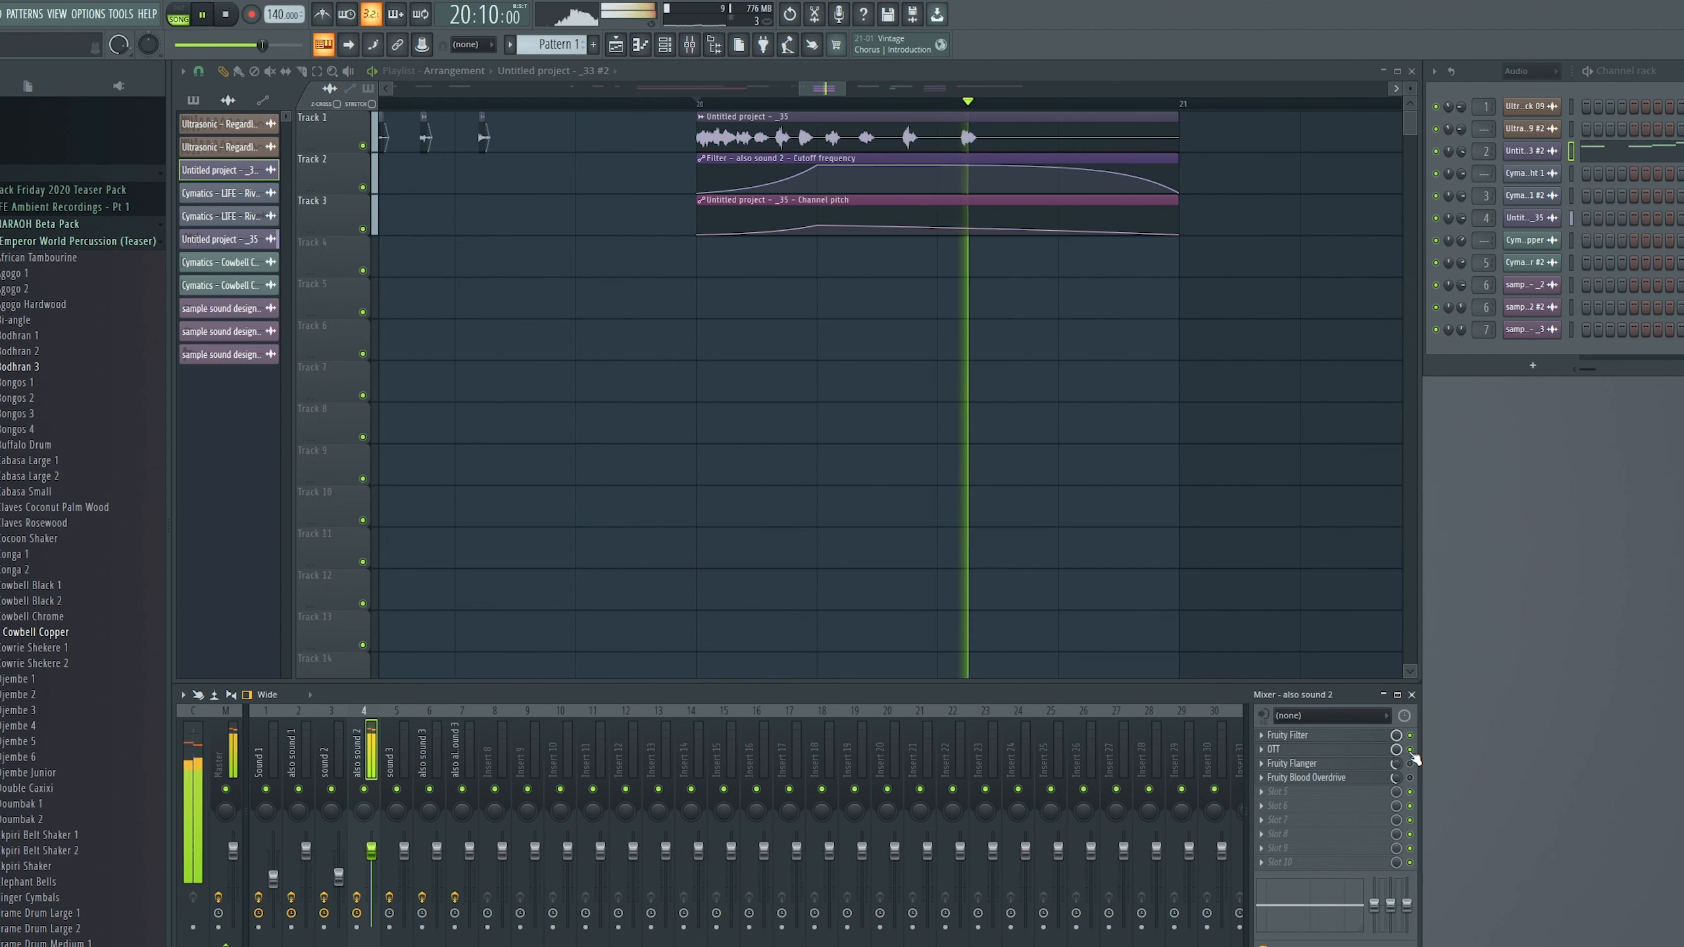
key("space")
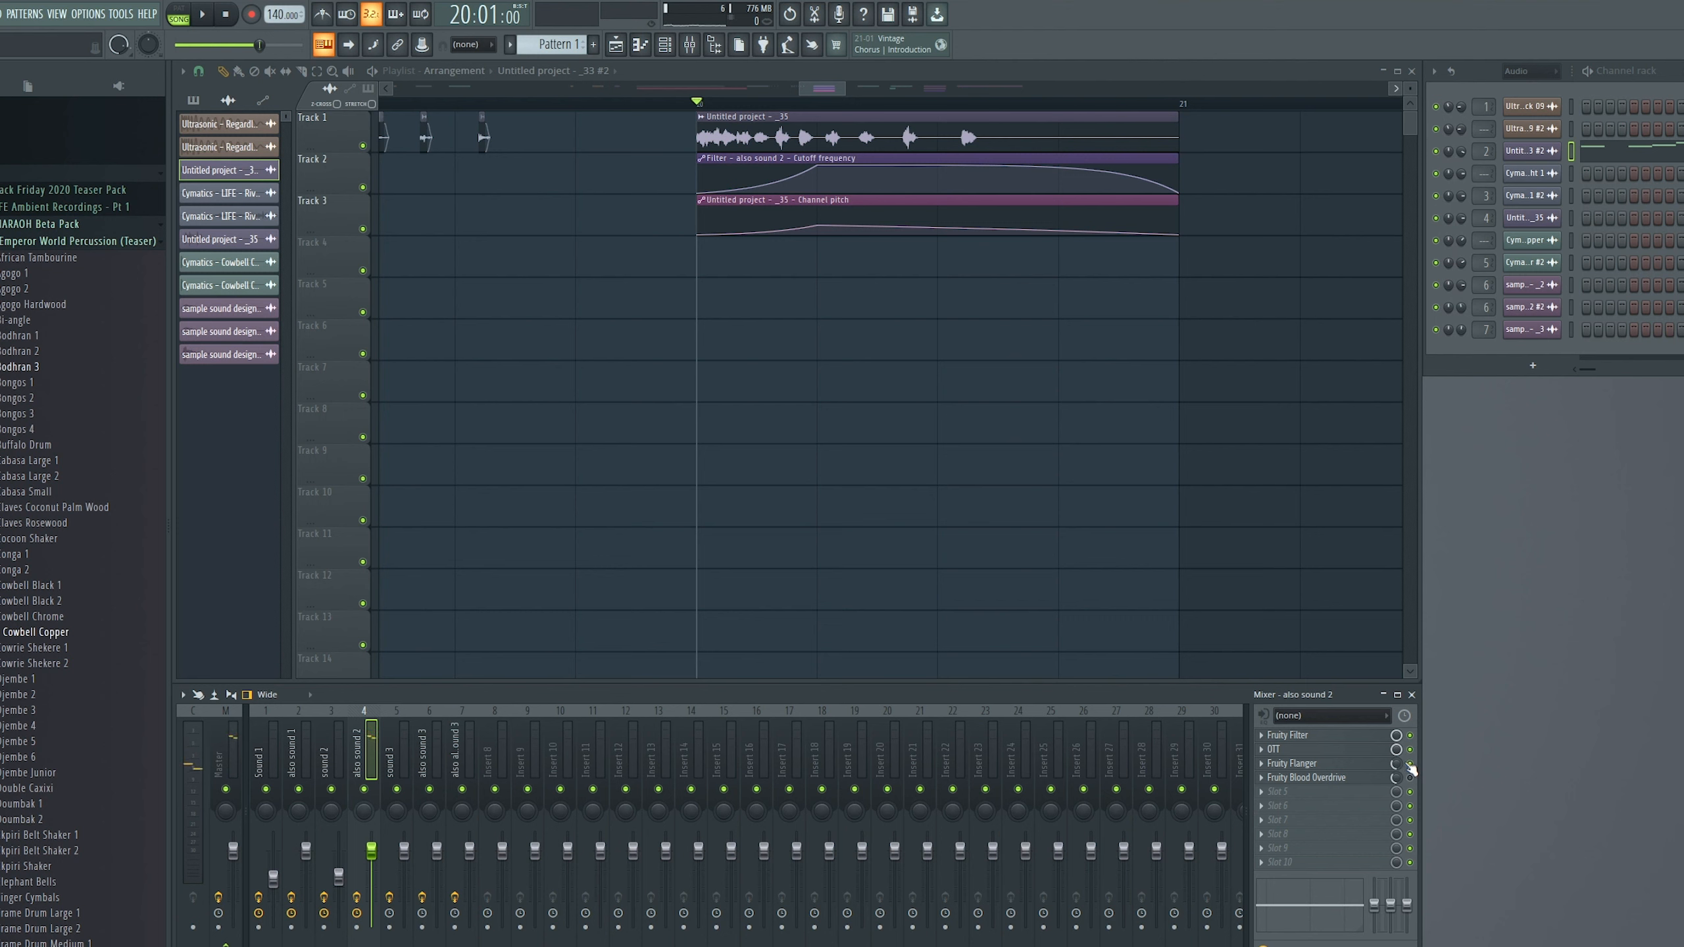
key("space")
key("space")
key("space")
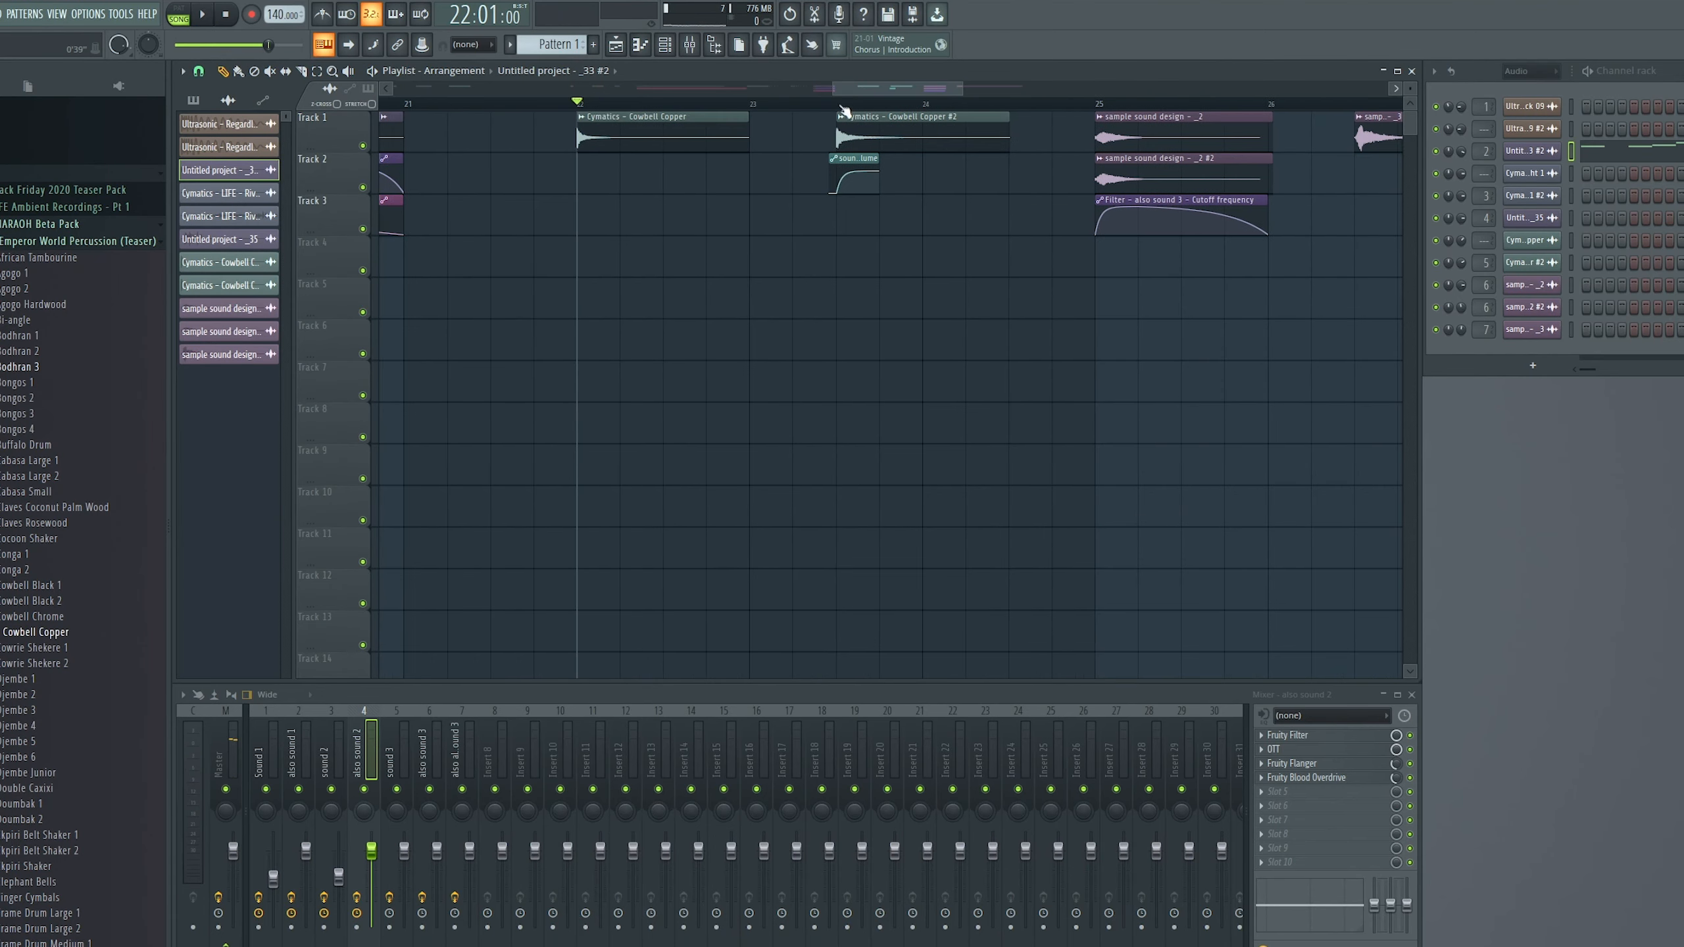
Play the Cowbell Copper #2 clip in bar 23 with the sound 3 mixer track selected, and open the clip's settings
left_click(407, 751)
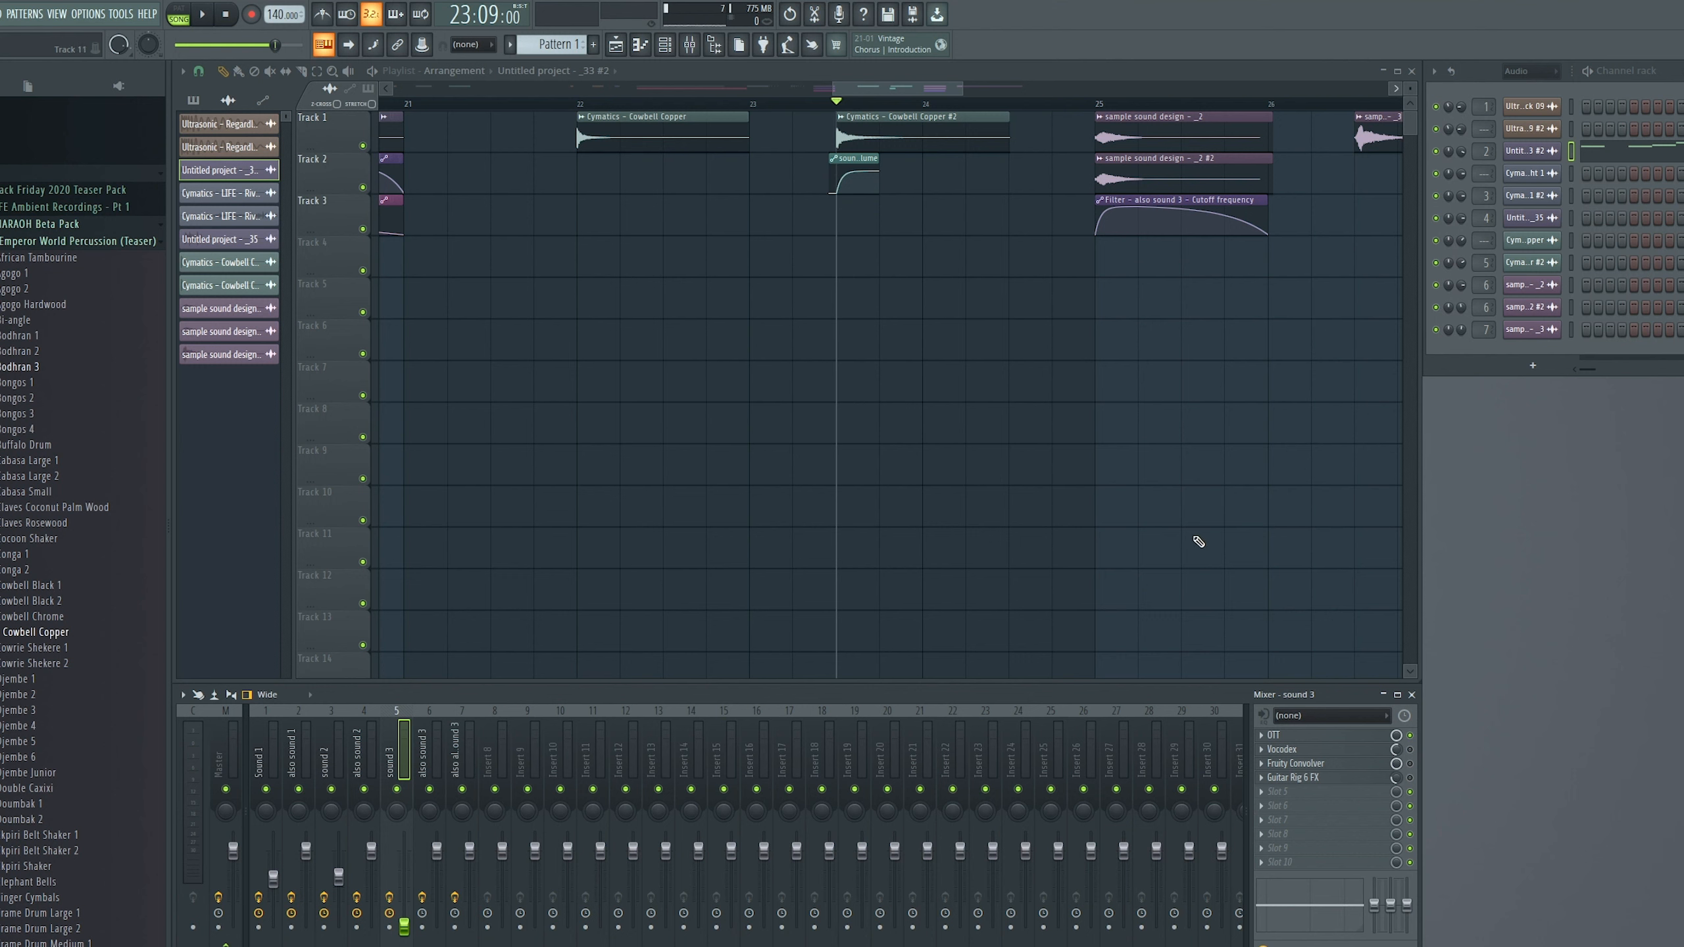
key("space")
key("space")
double_click(892, 128)
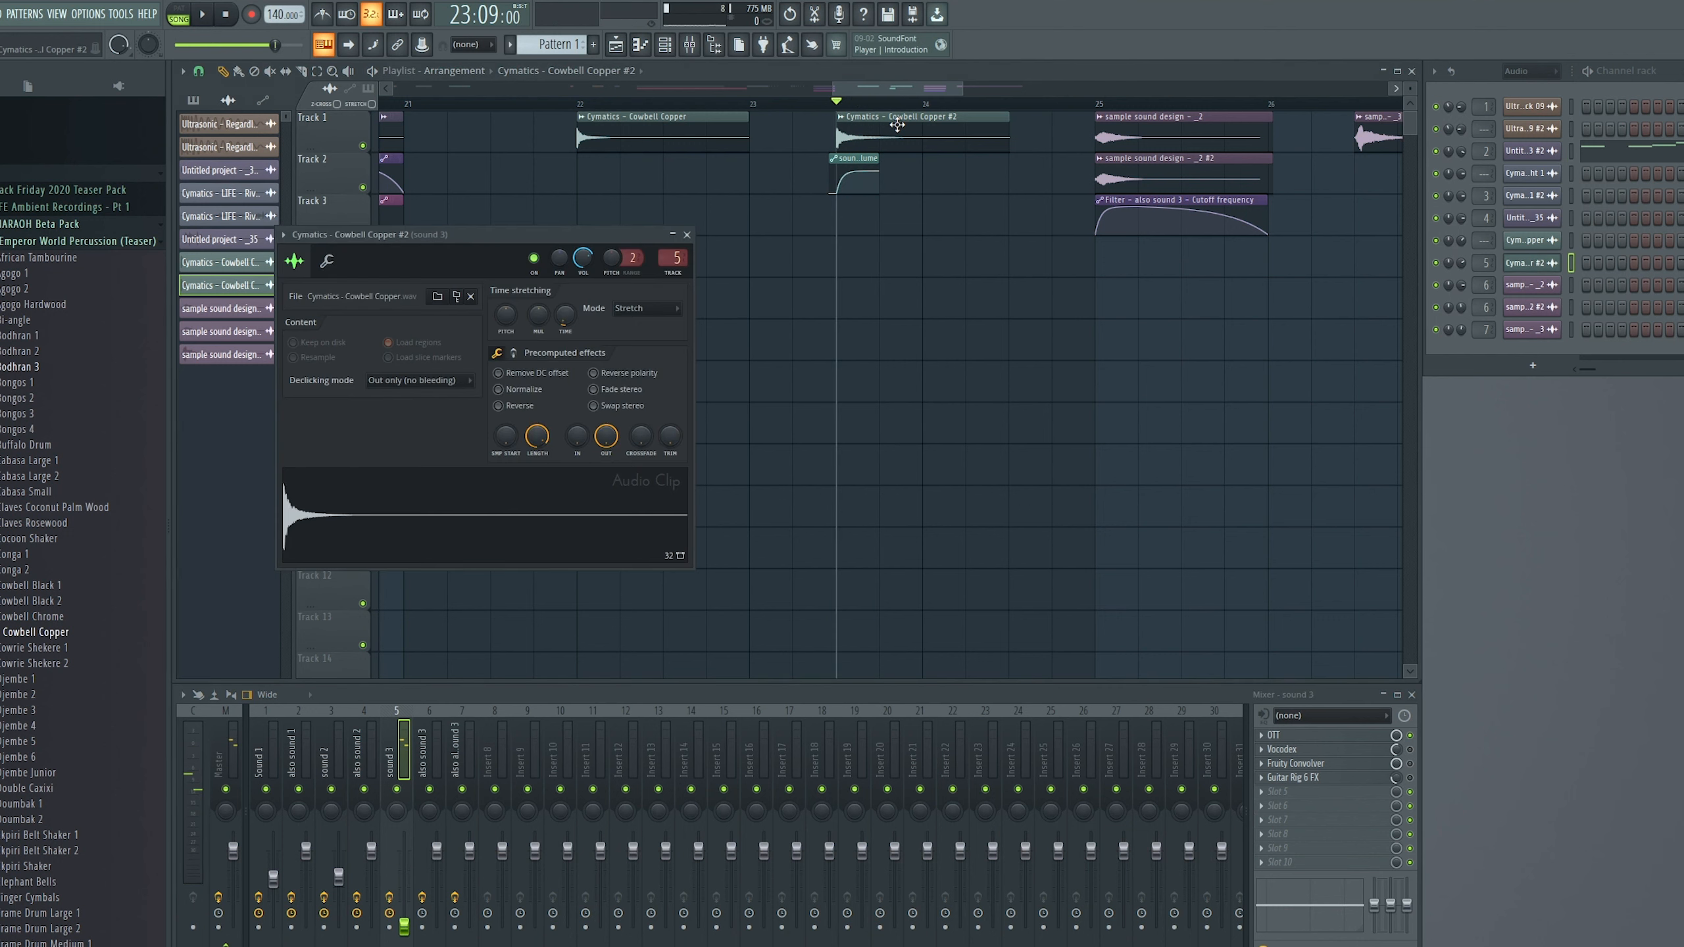
Close the clip settings and play the Cowbell Copper #2 clip after enabling each further effect on the sound 3 track
left_click(687, 234)
key("space")
key("space")
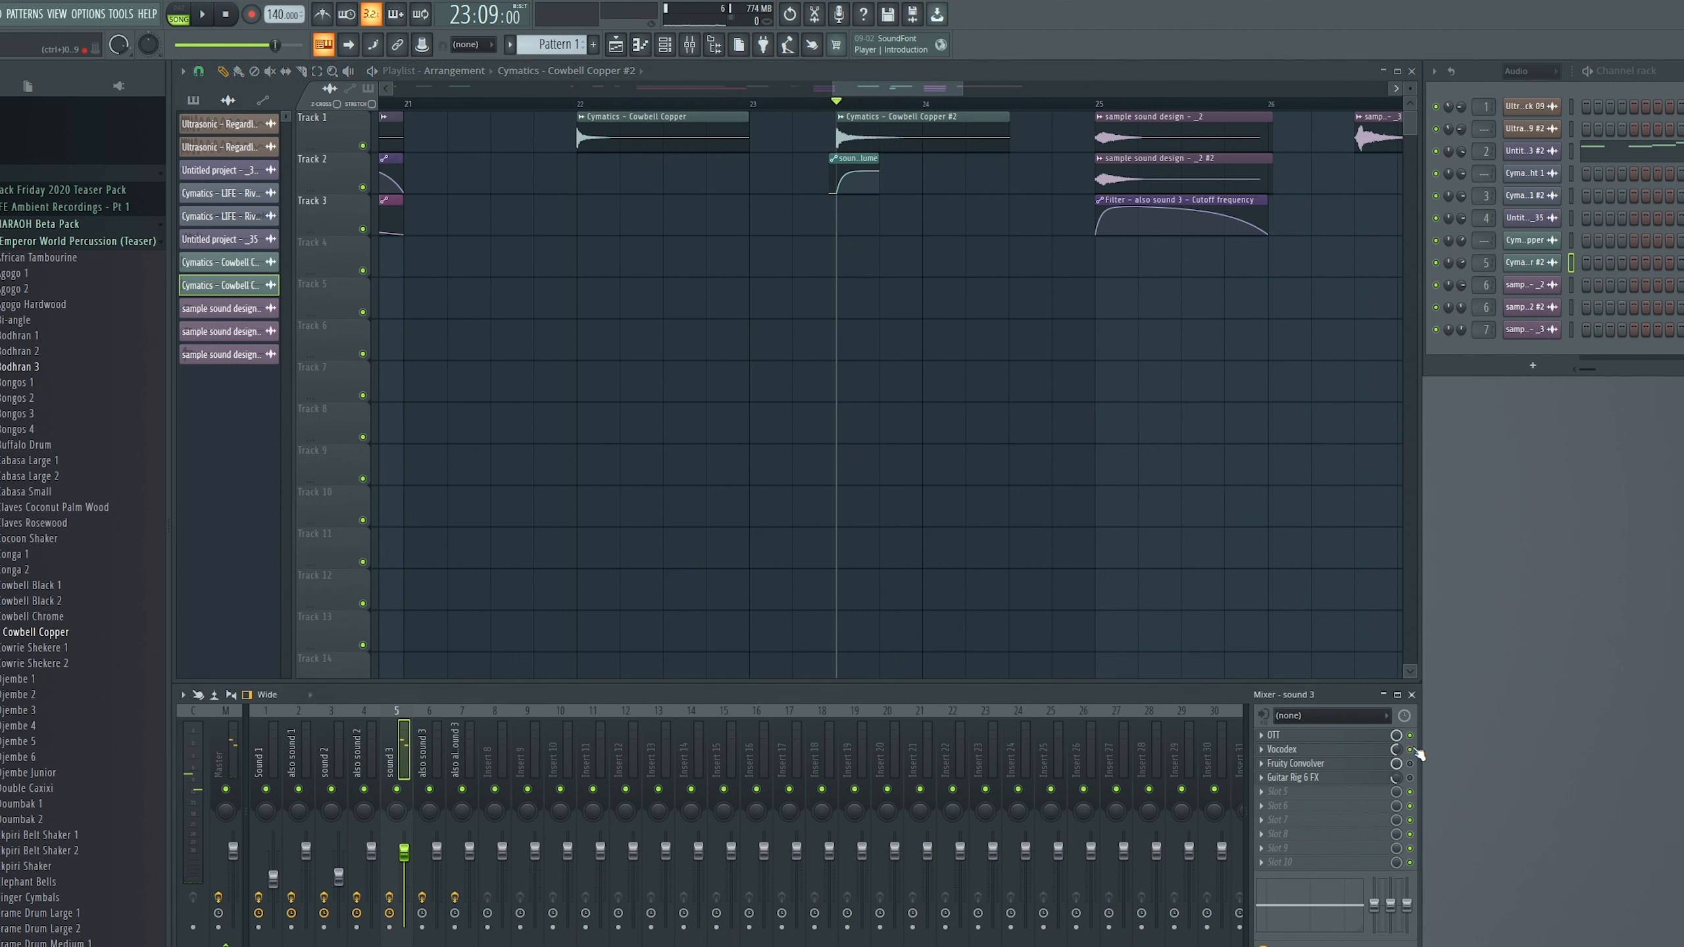
key("space")
key("space")
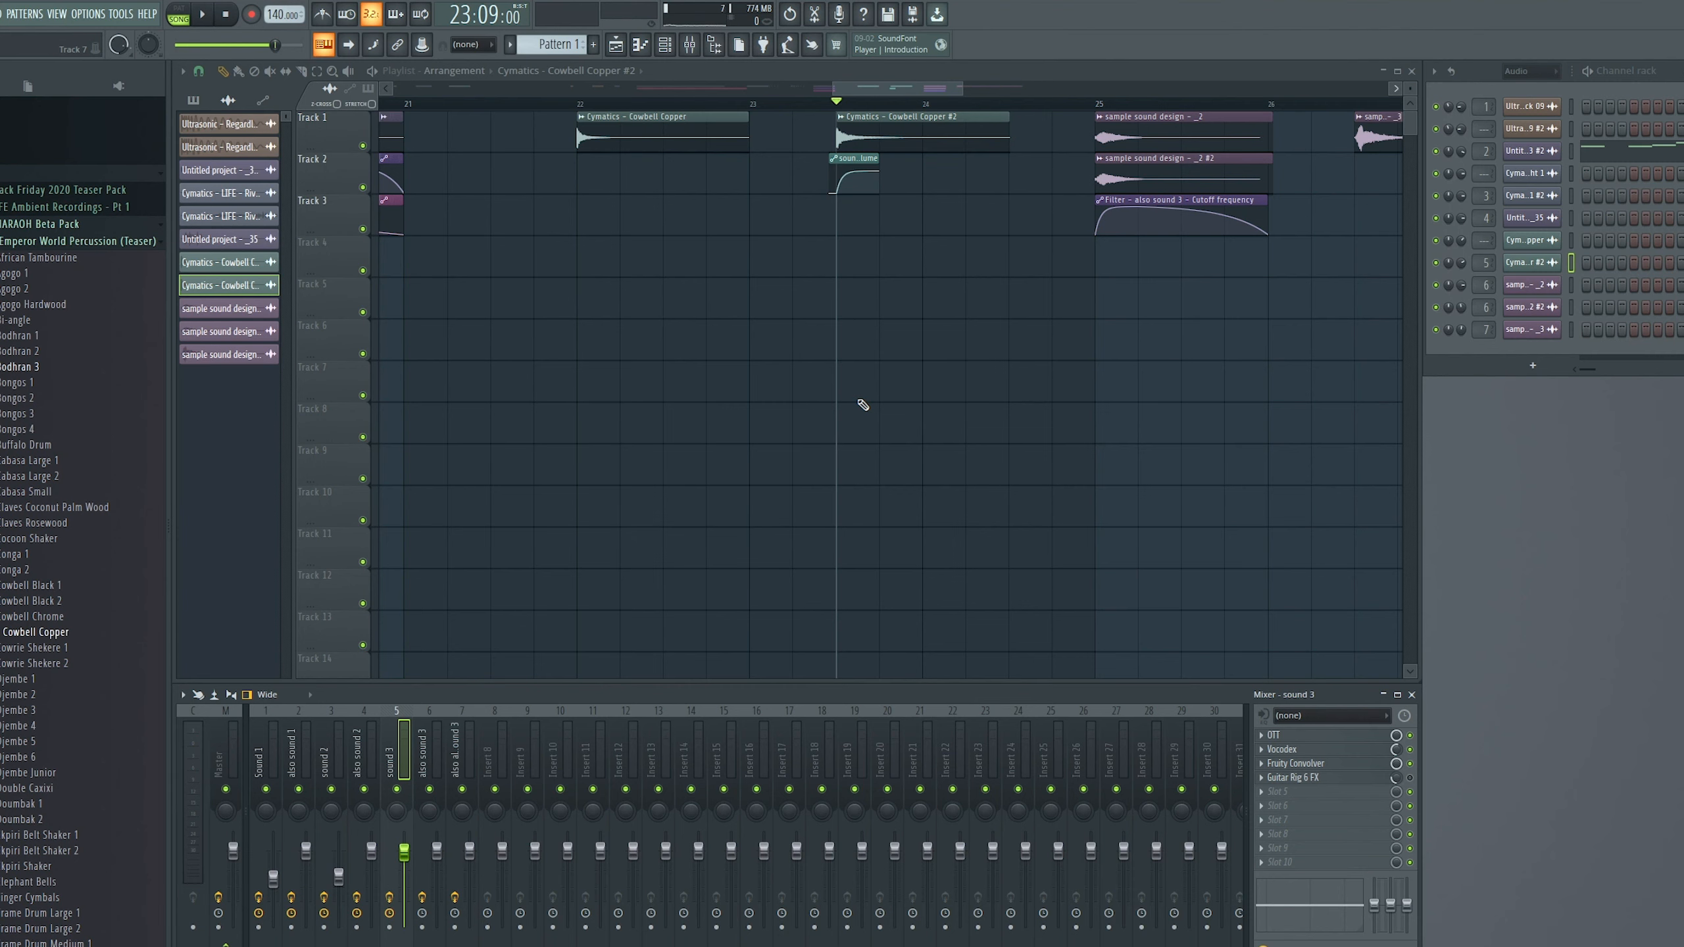
key("space")
key("space")
Examine the Guitar Rig 6 FX preset on the sound 3 track and play the Cowbell Copper #2 clip through the full chain
left_click(840, 104)
left_click(796, 100)
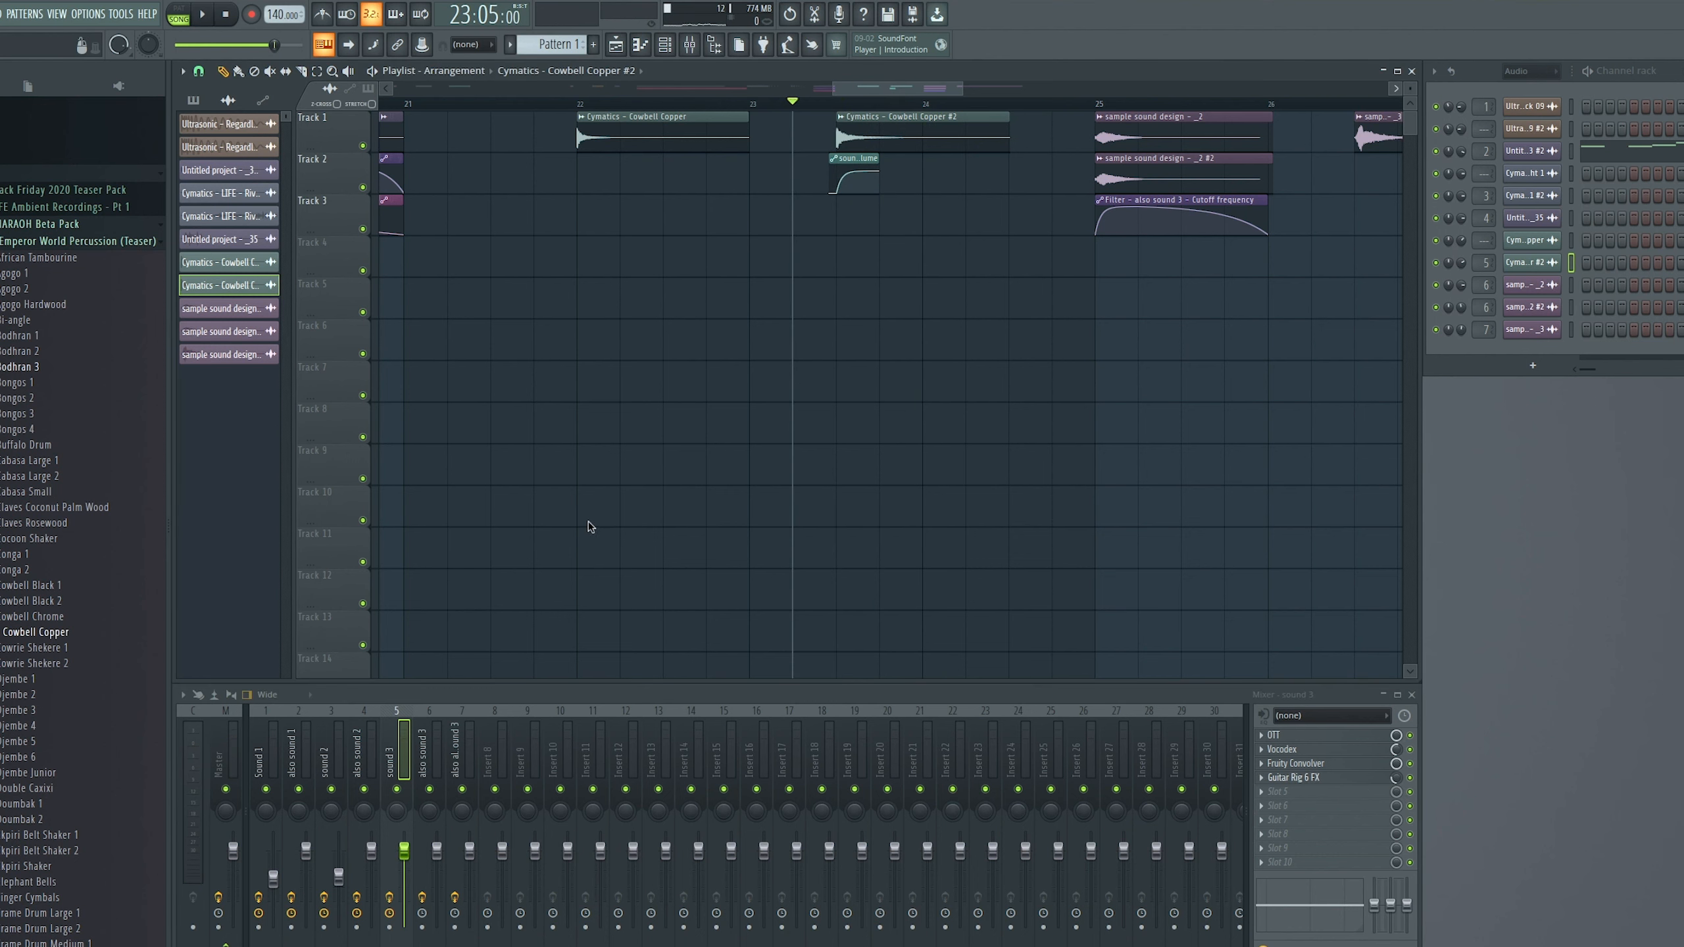
left_click(1294, 778)
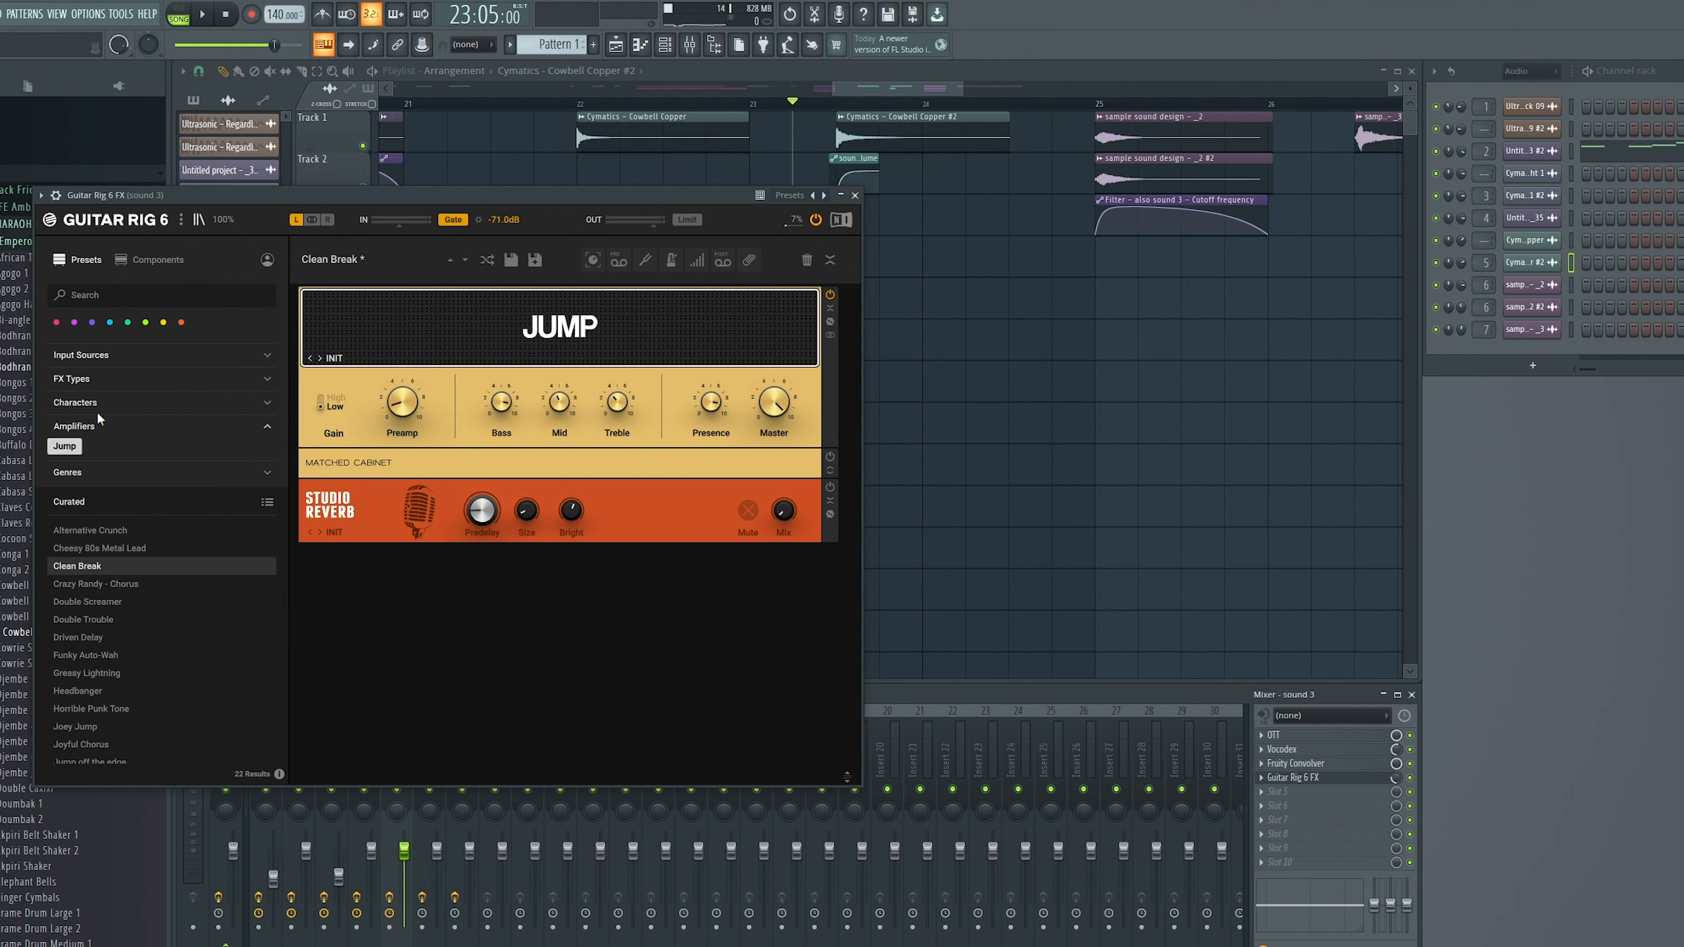
left_click(854, 196)
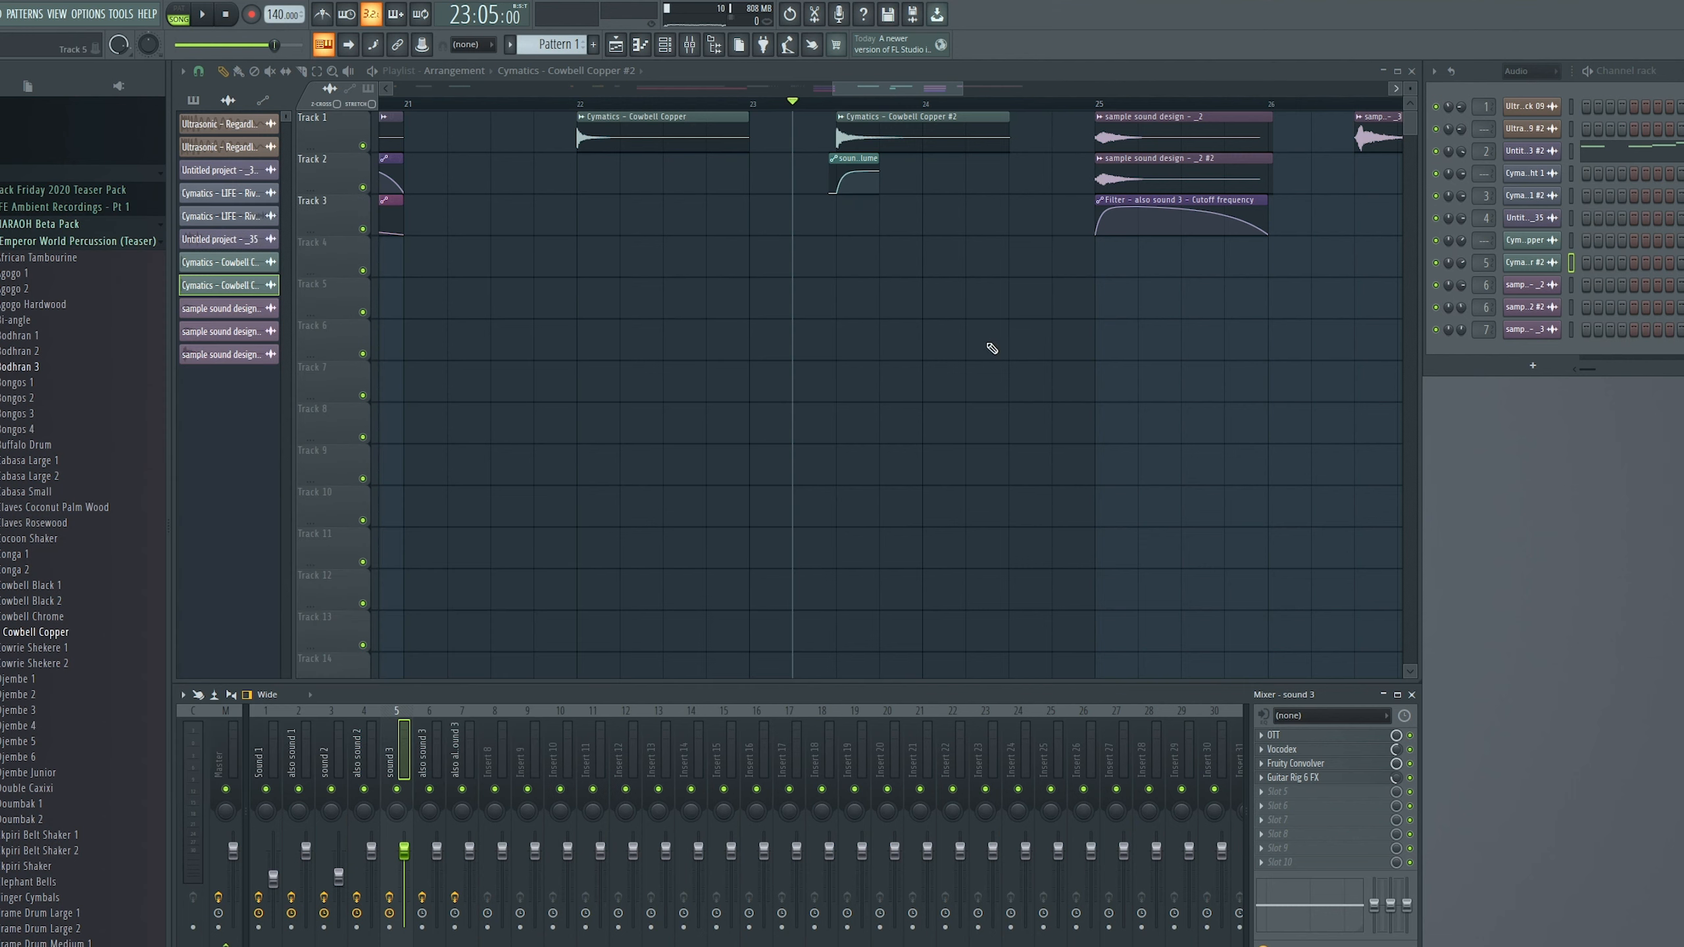
left_click(835, 104)
key("space")
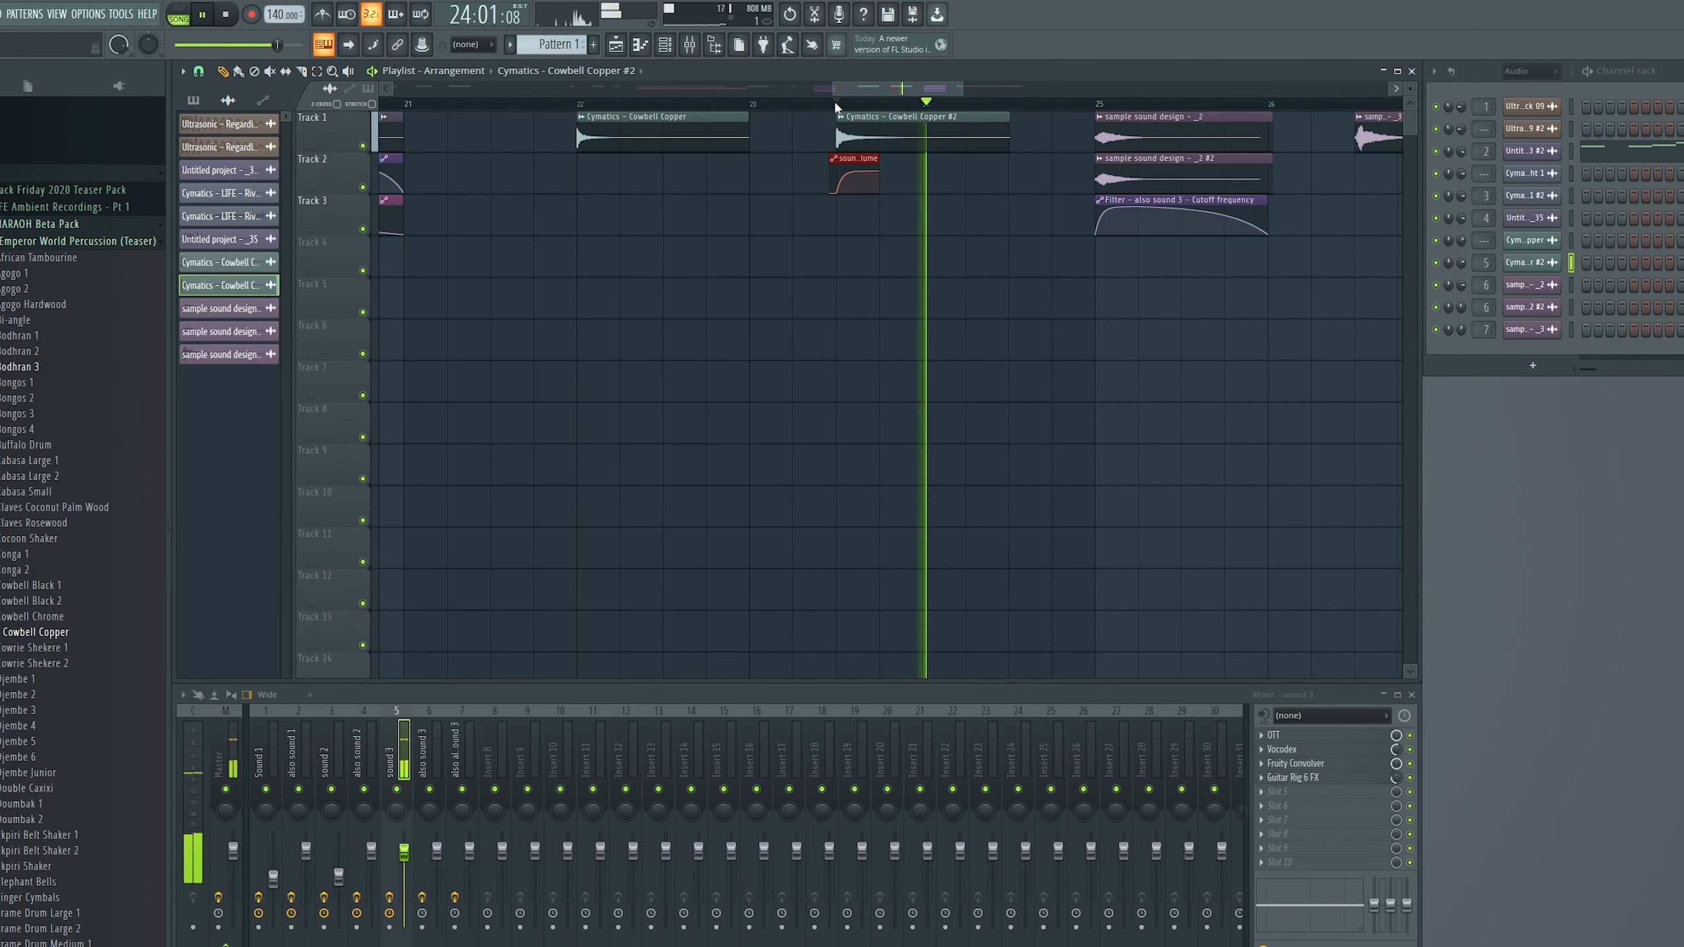
key("space")
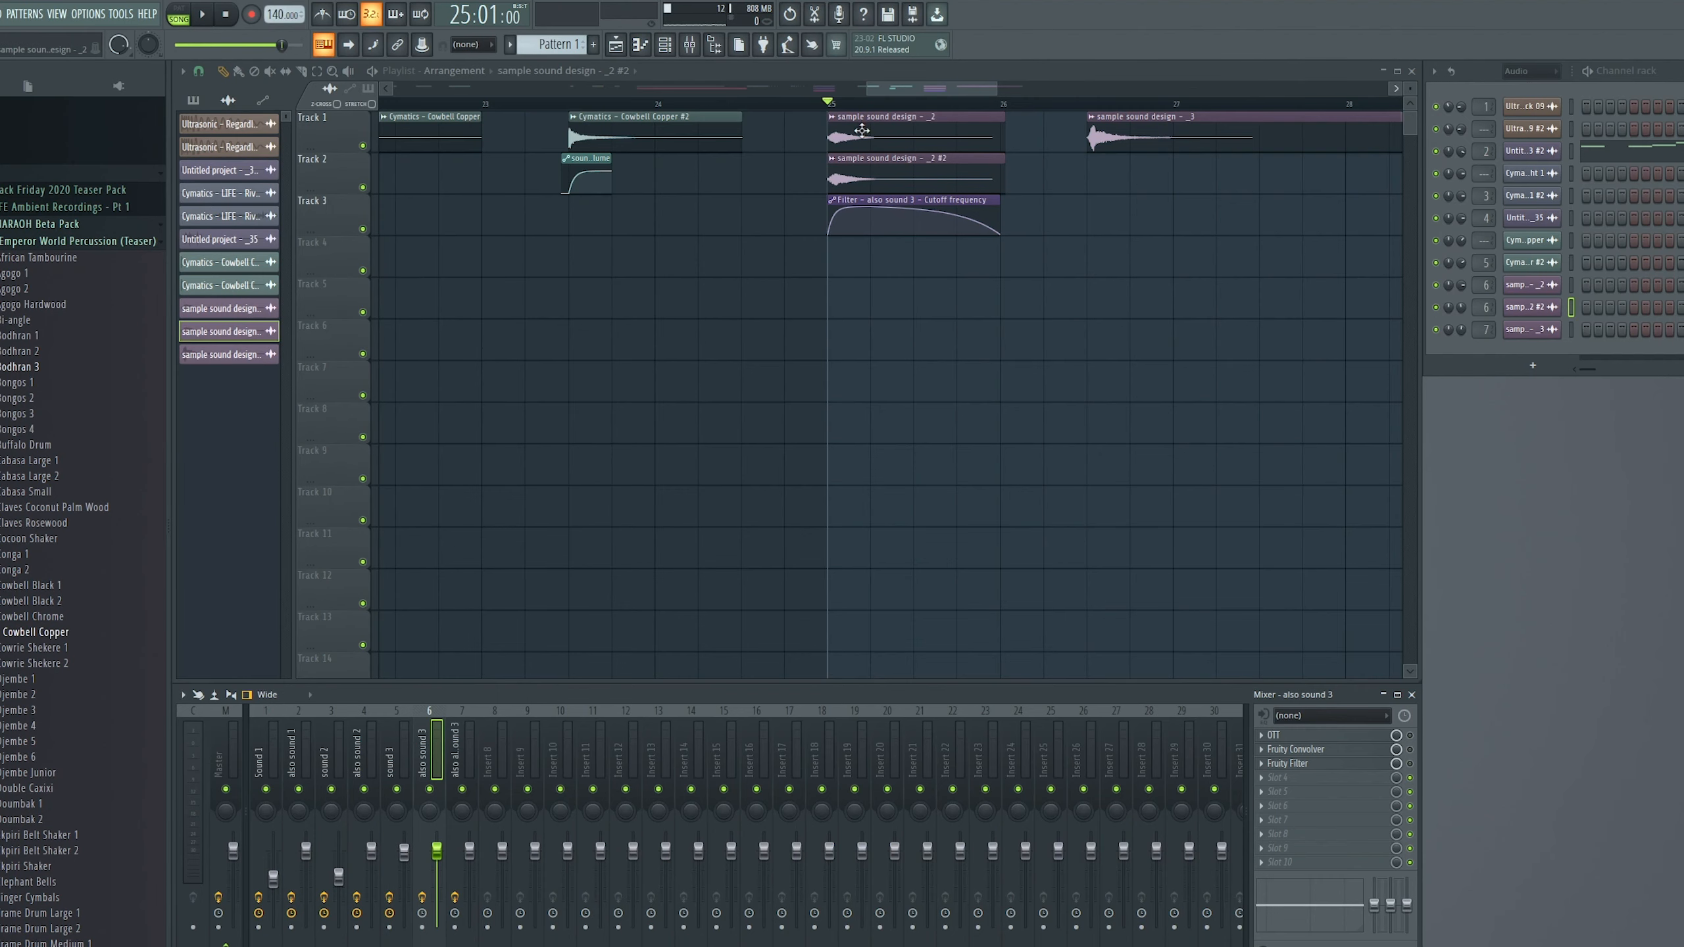
Inspect the time stretching settings of the sample sound design - _2 and sample sound design - _2 #2 clips at bar 25
double_click(861, 130)
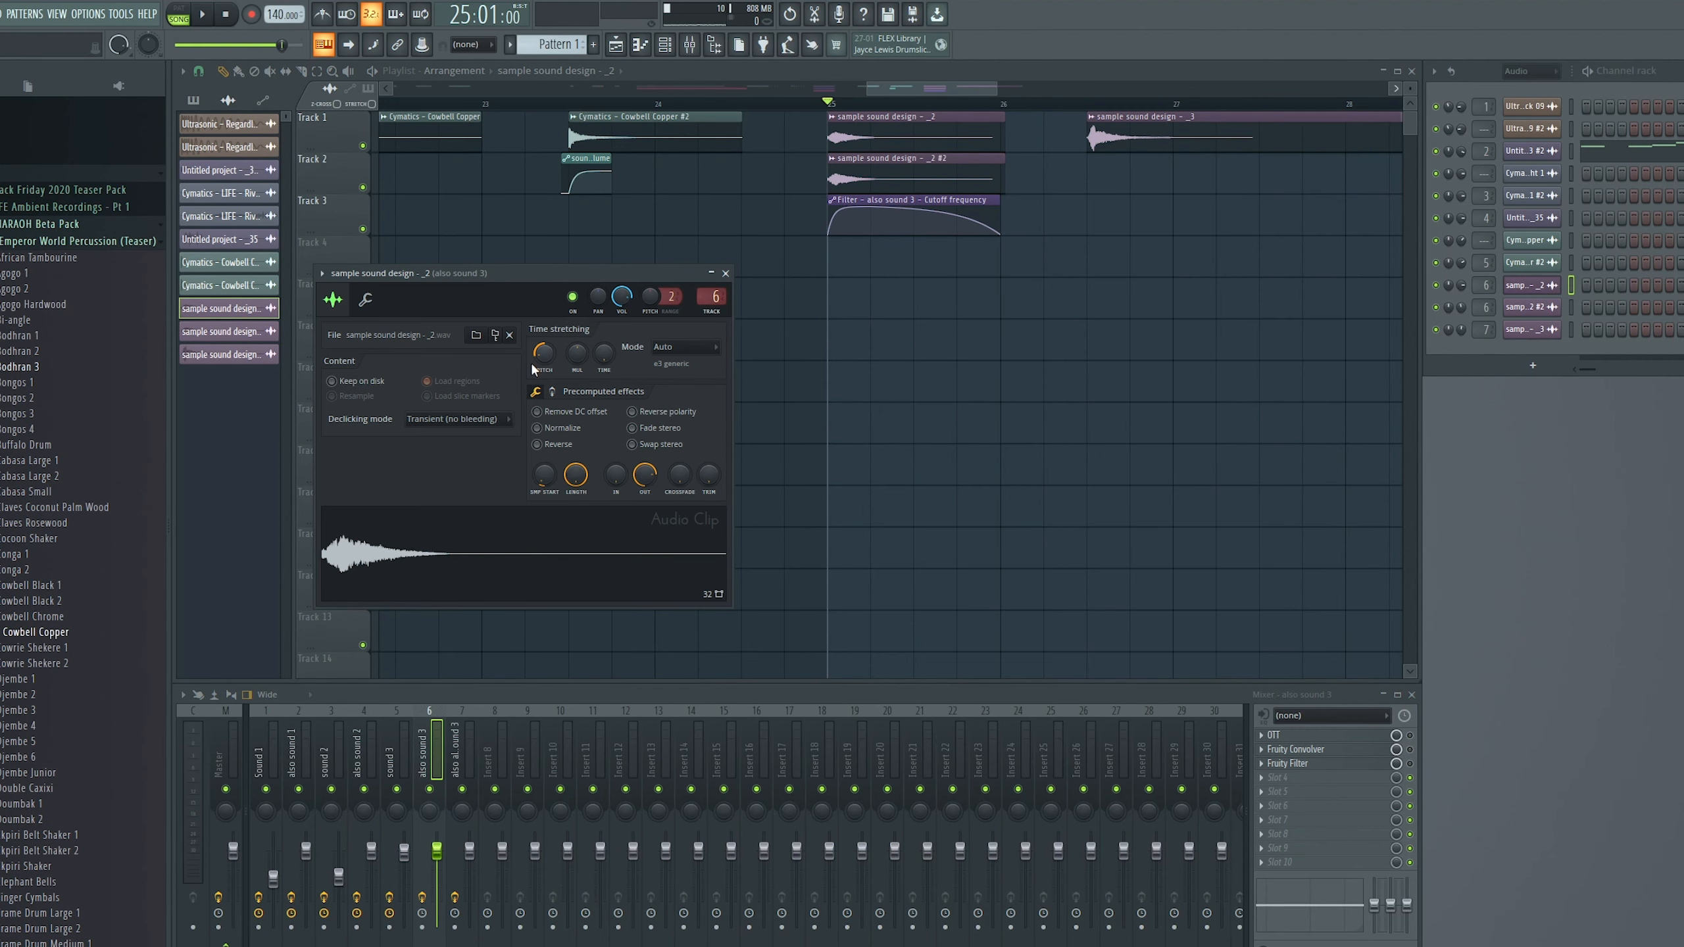
left_click(725, 272)
double_click(862, 176)
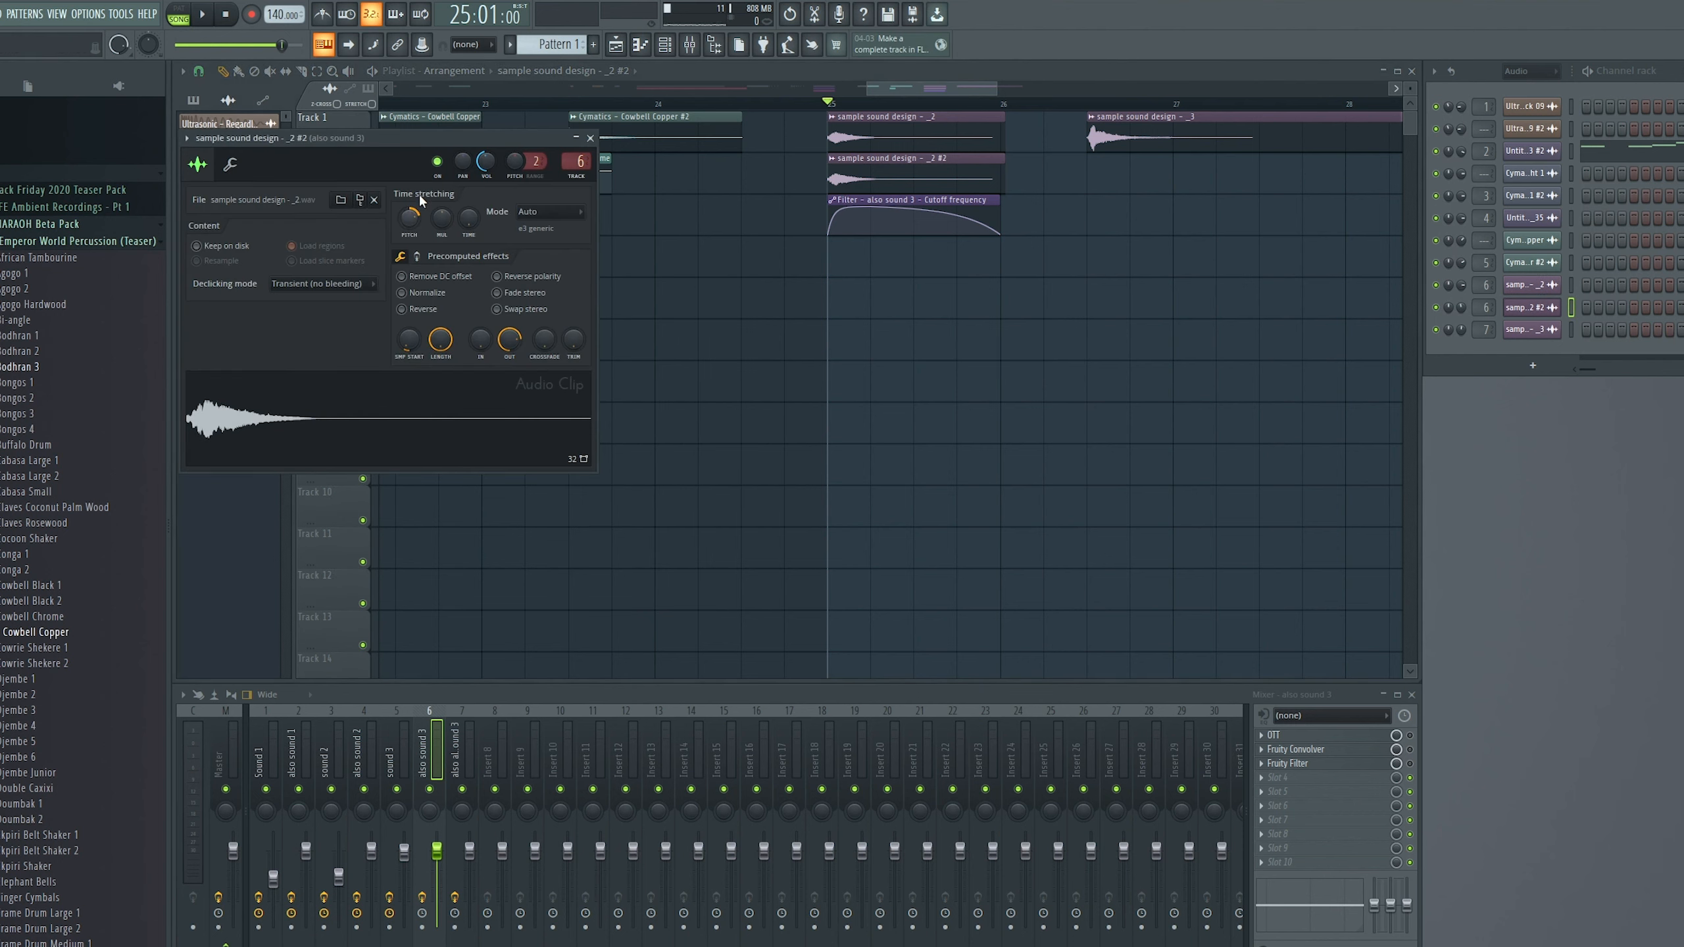
left_click(590, 138)
Enable OTT, Fruity Convolver and Fruity Filter on the also sound 3 track and play the layered clips at bar 25
left_click(1411, 735)
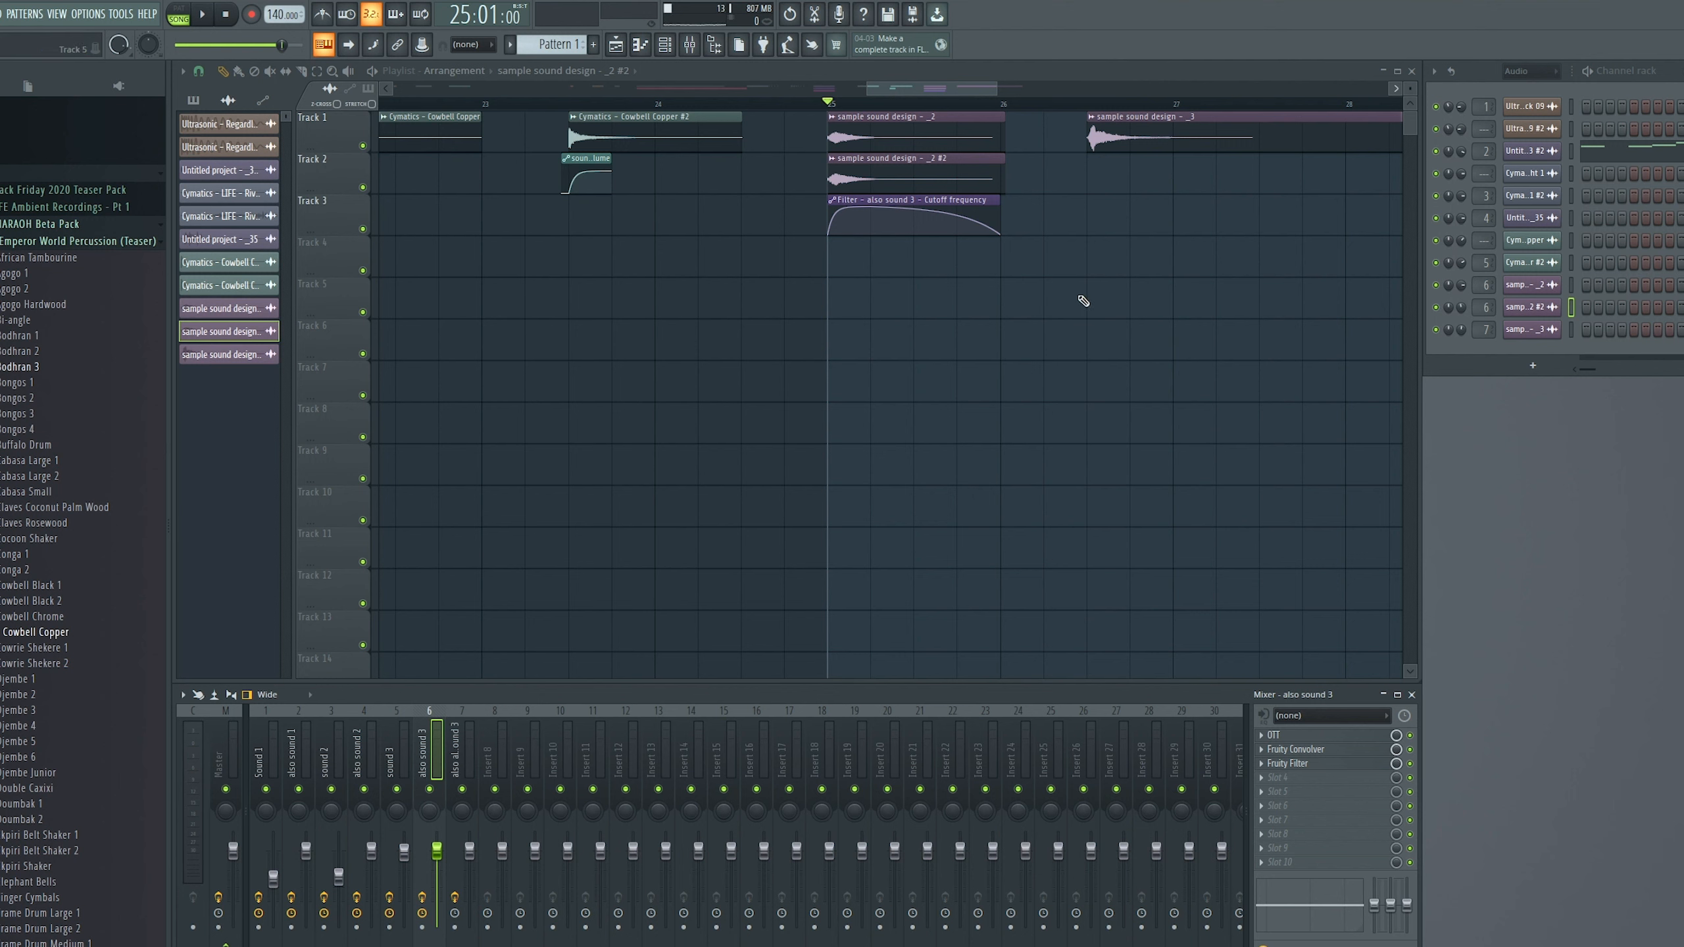
left_click(831, 103)
key("space")
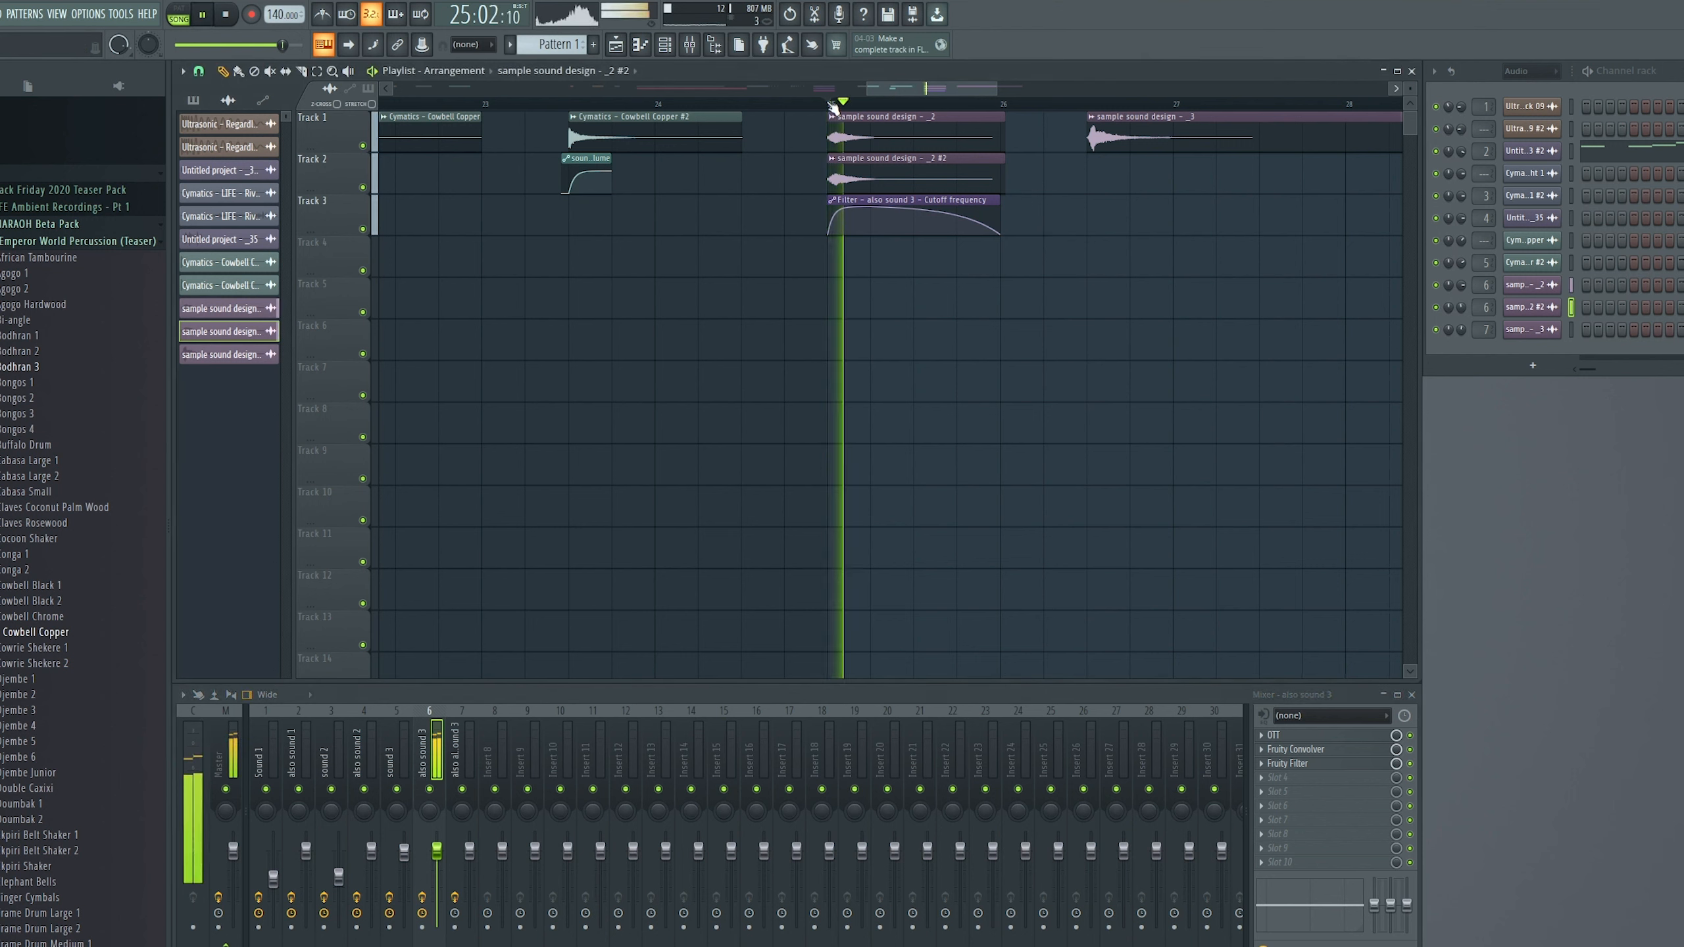
key("space")
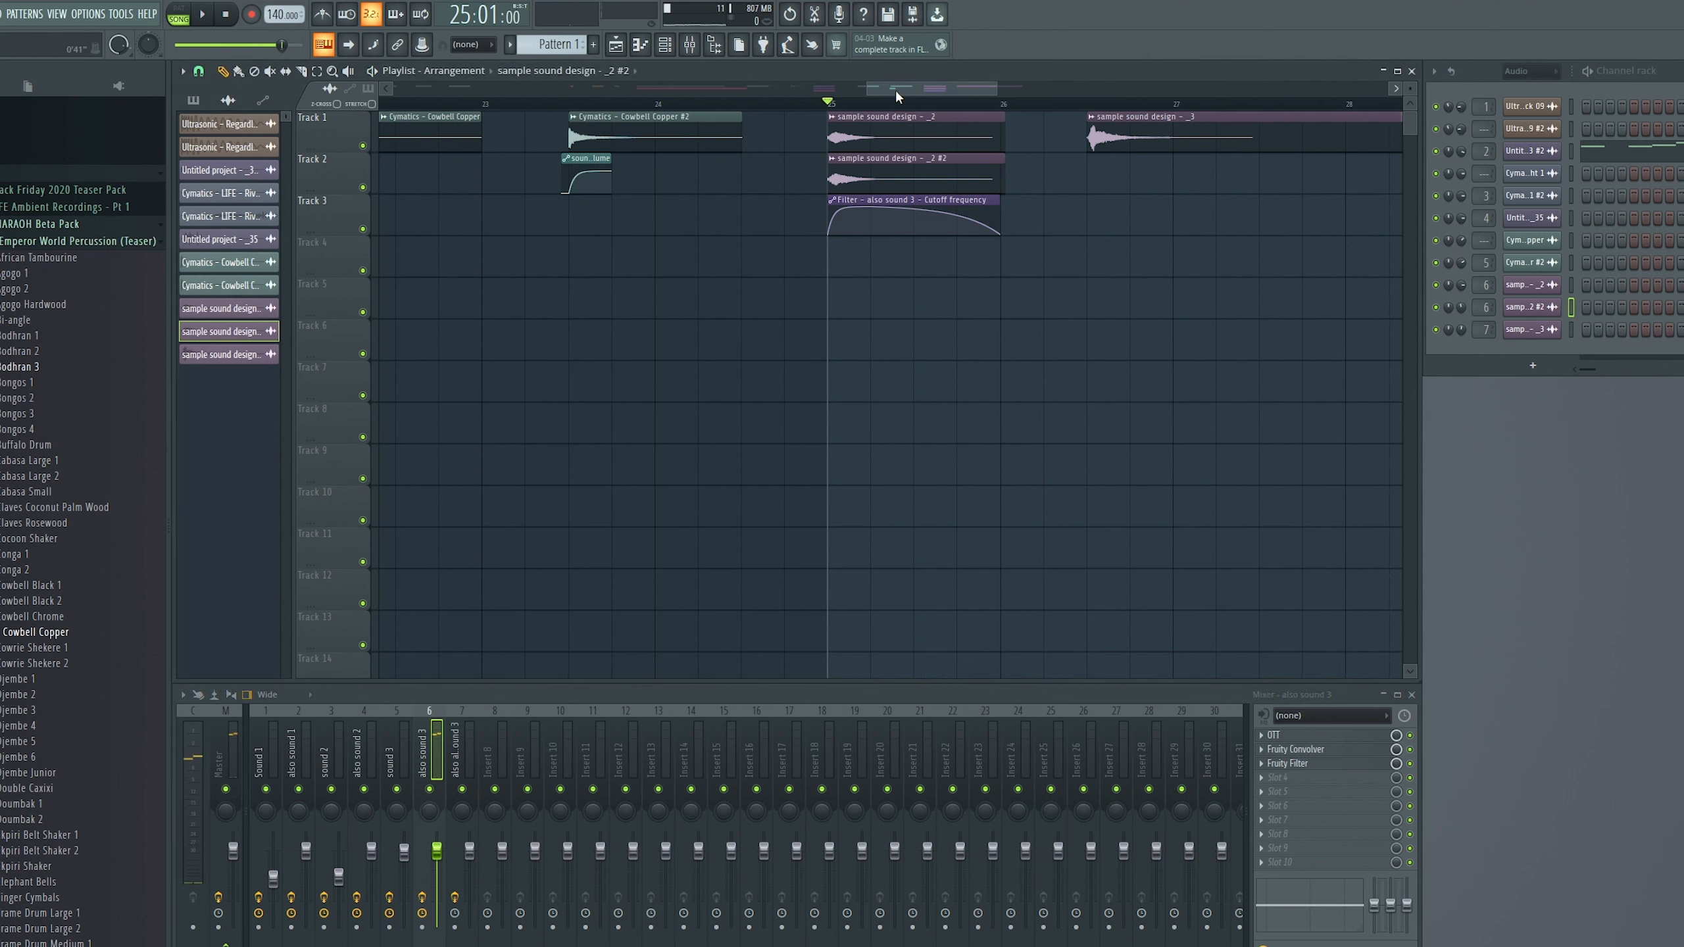
Place the playhead at the sample sound design - _3 clip in bar 26 and examine Cymatics Origin on the also also sound 3 track
left_click_drag(895, 90, 927, 87)
left_click(836, 103)
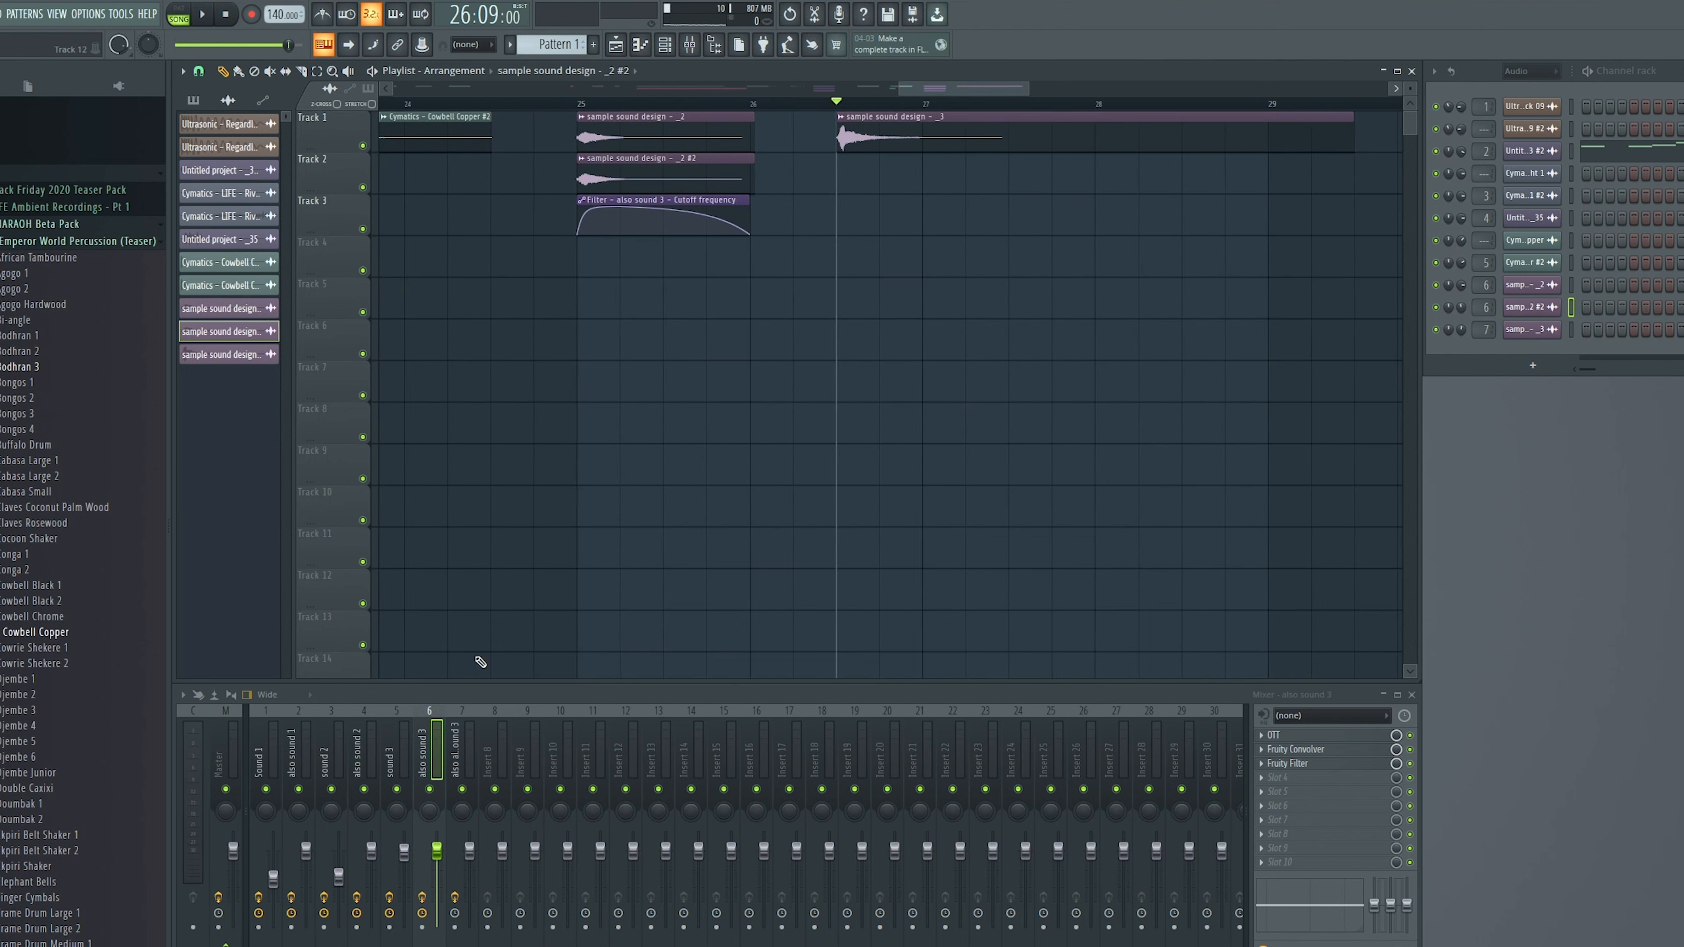
left_click(461, 749)
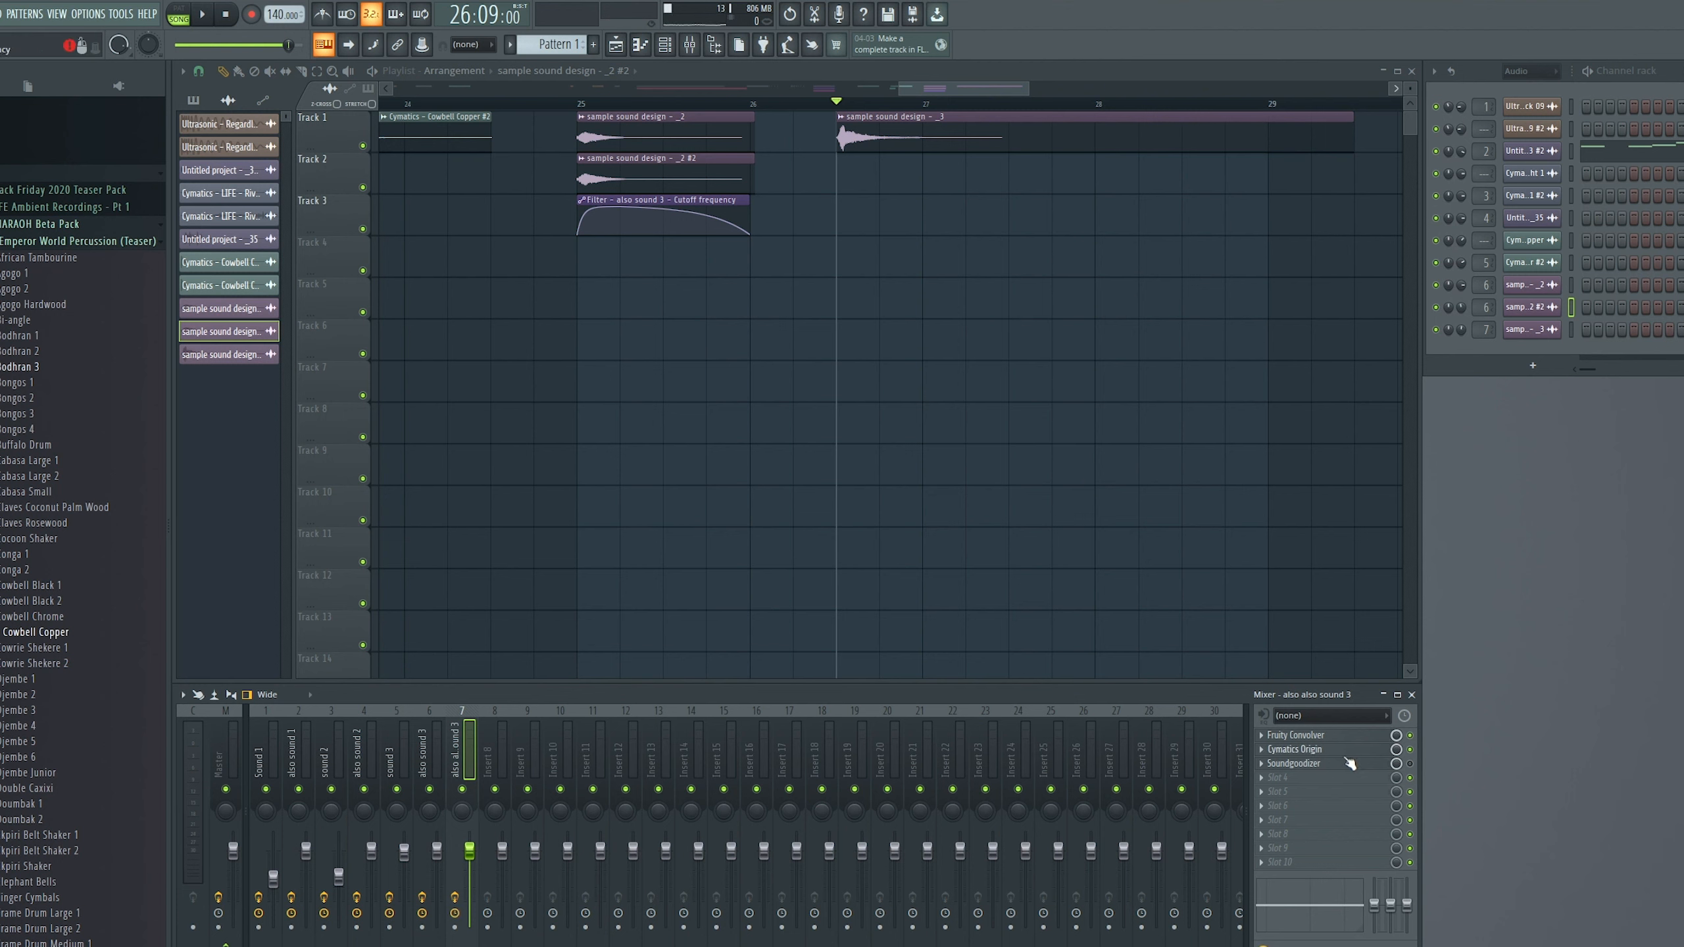
left_click(1316, 749)
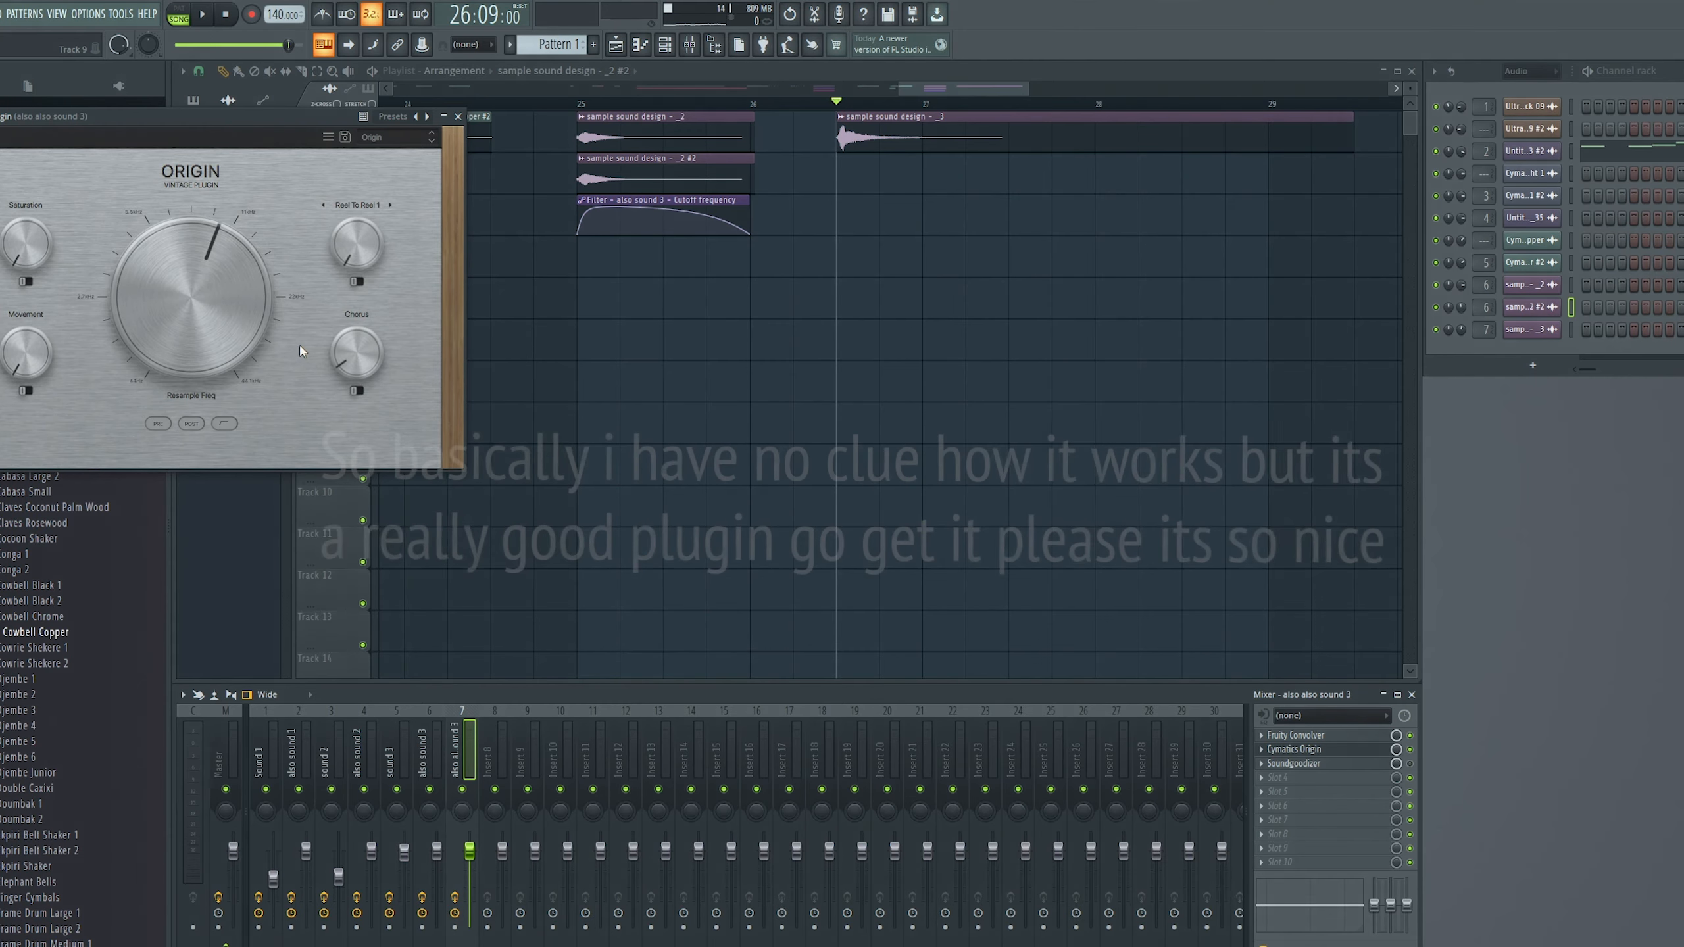
mouse_move(242, 284)
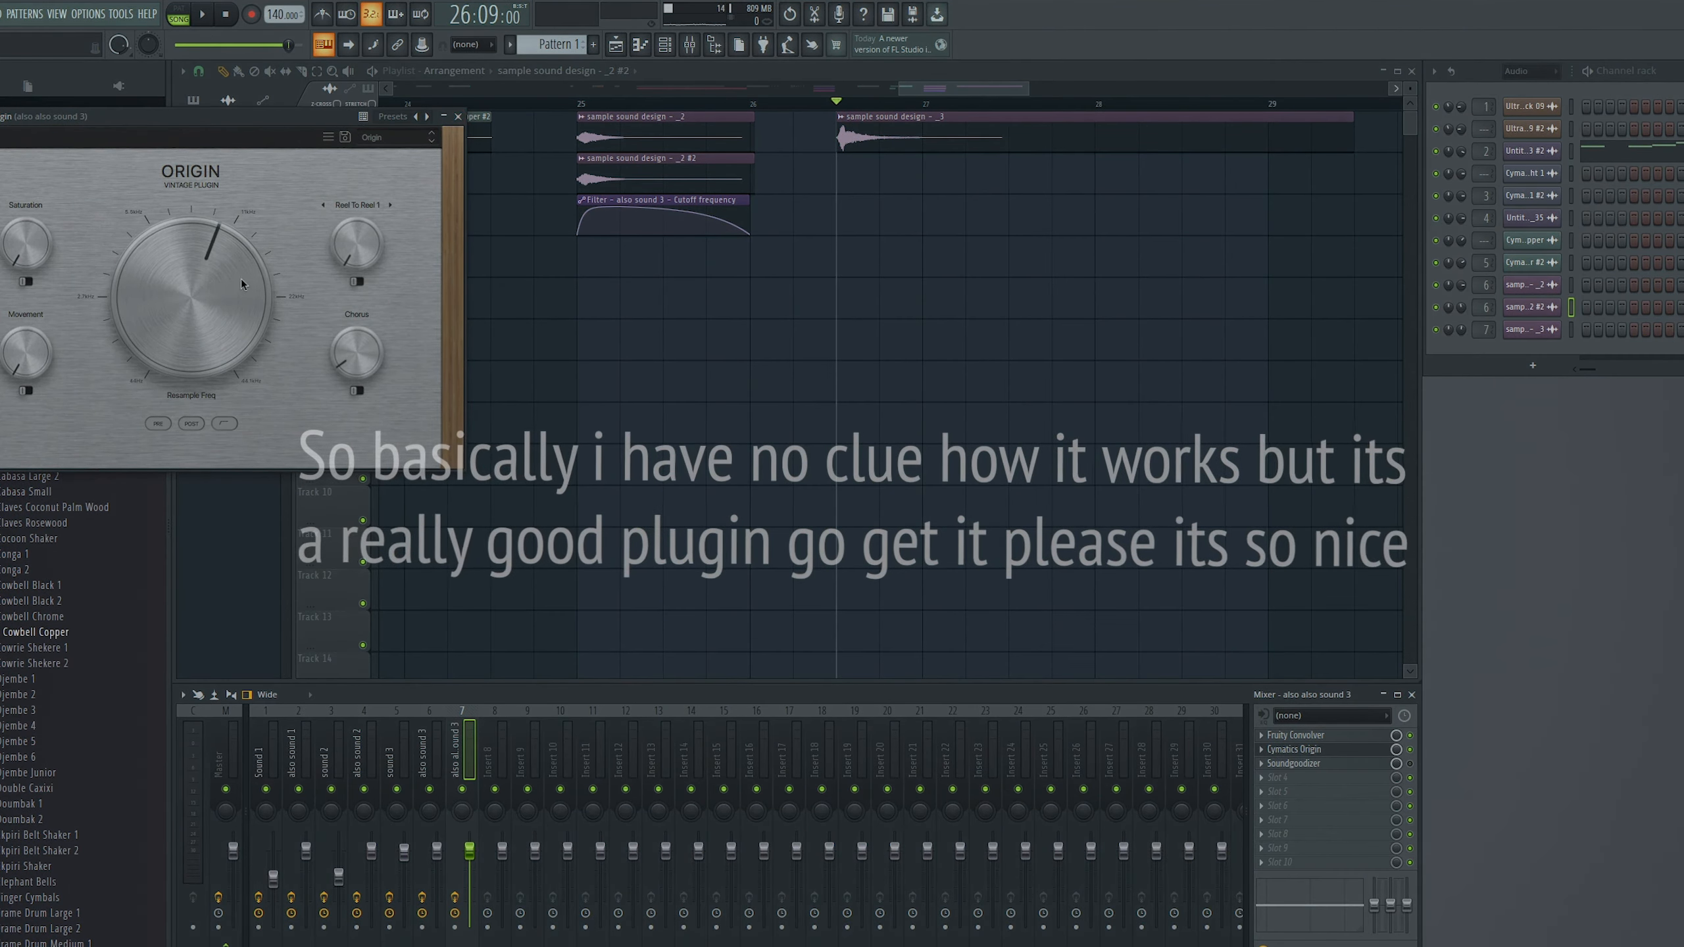
left_click_drag(243, 284, 245, 273)
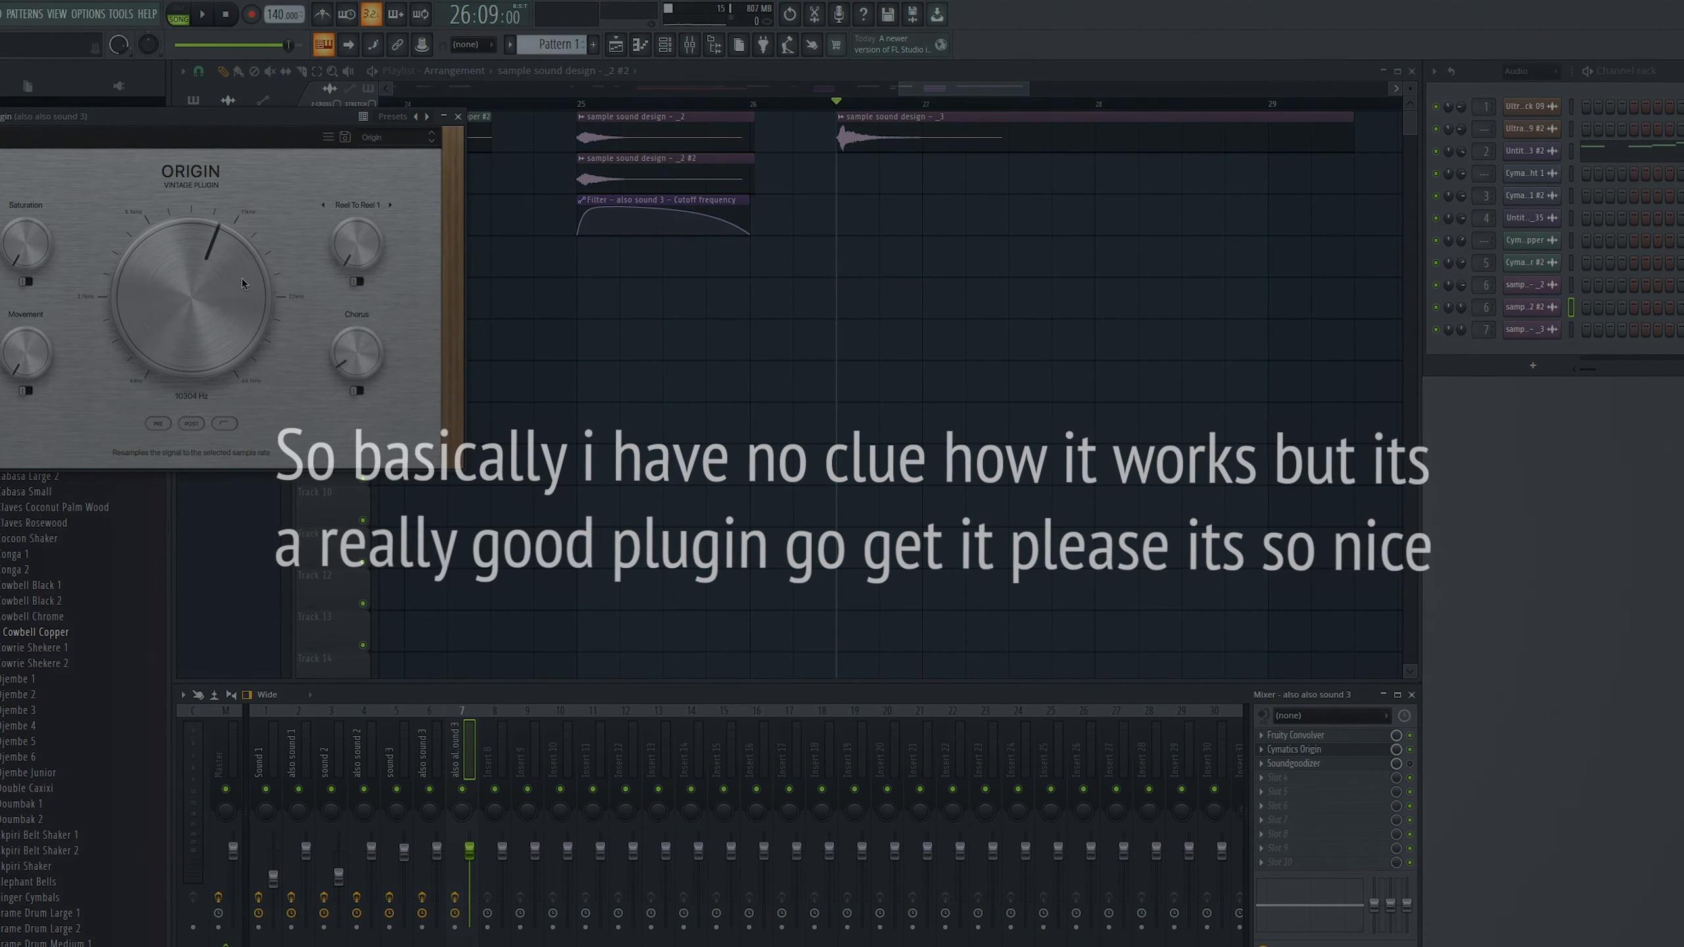
left_click(457, 116)
left_click(1294, 749)
left_click(457, 116)
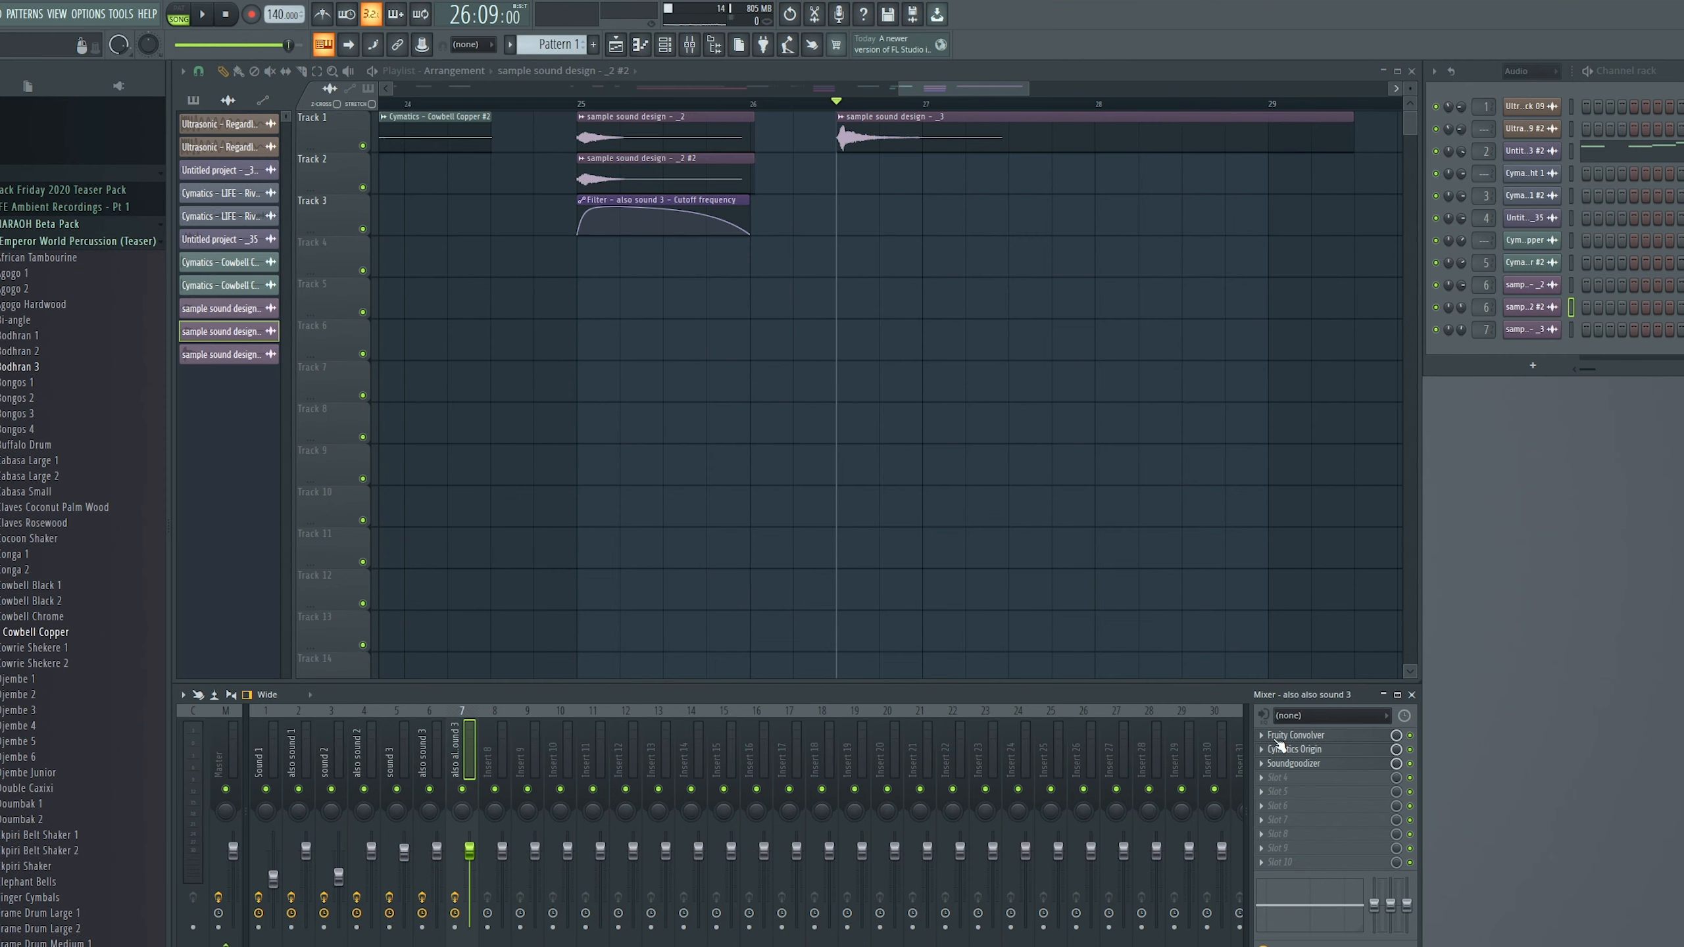
Play the sample sound design - _3 clip through the also also sound 3 effects, and show the whole arrangement from bar 1
key("space")
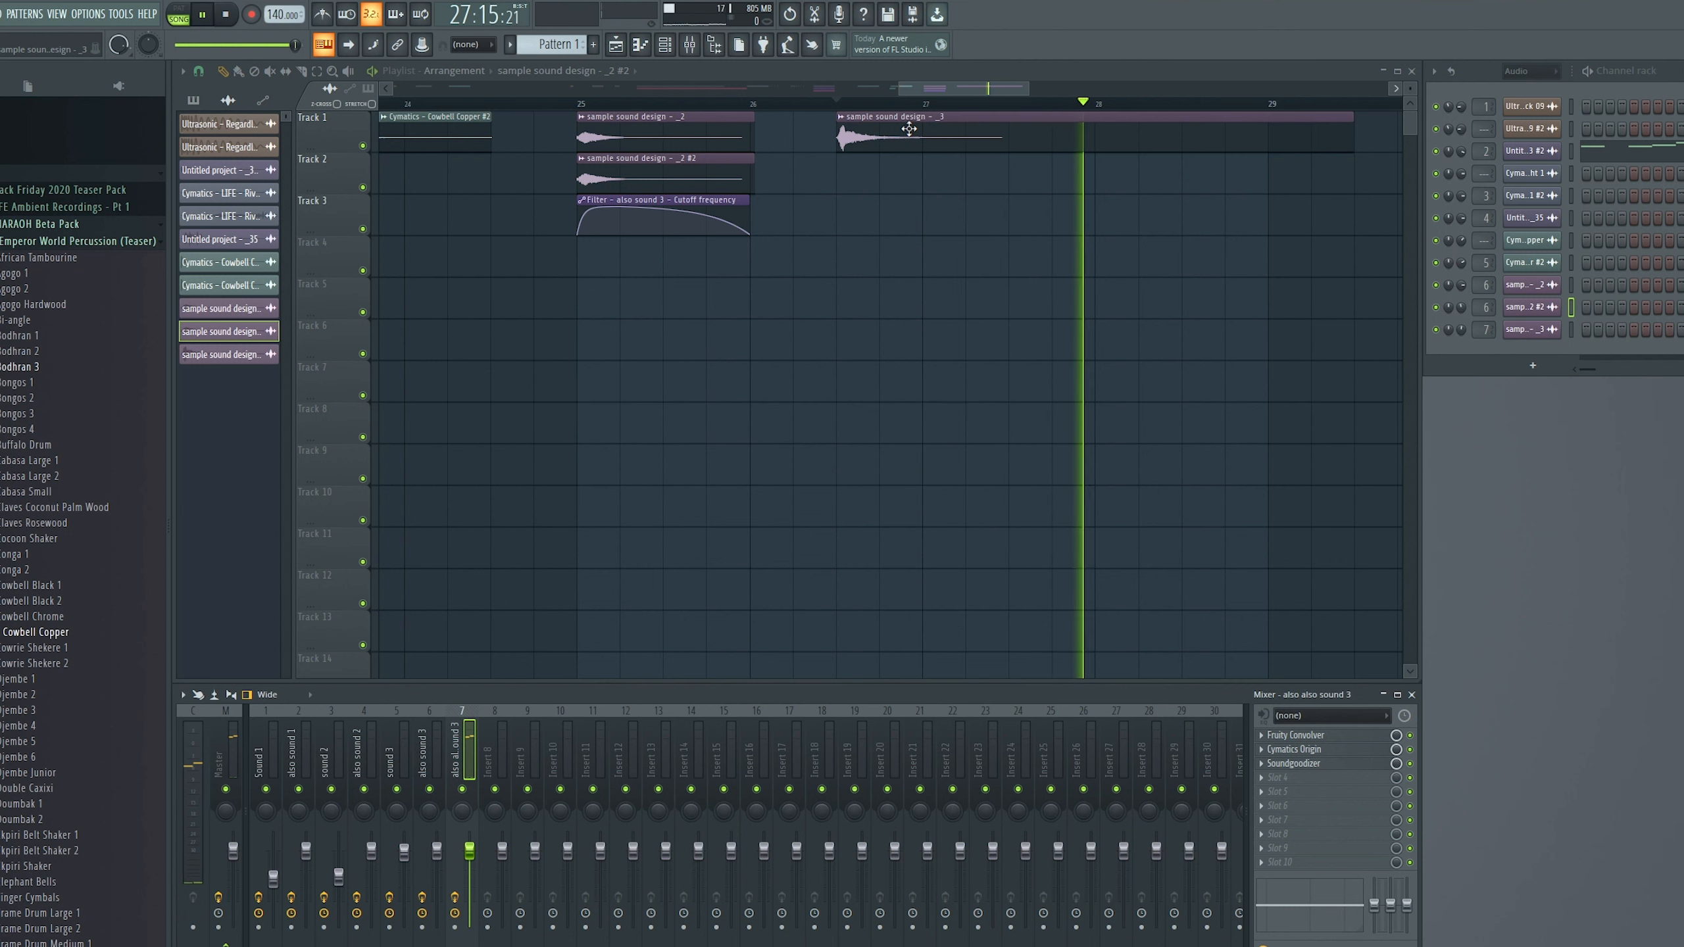
key("space")
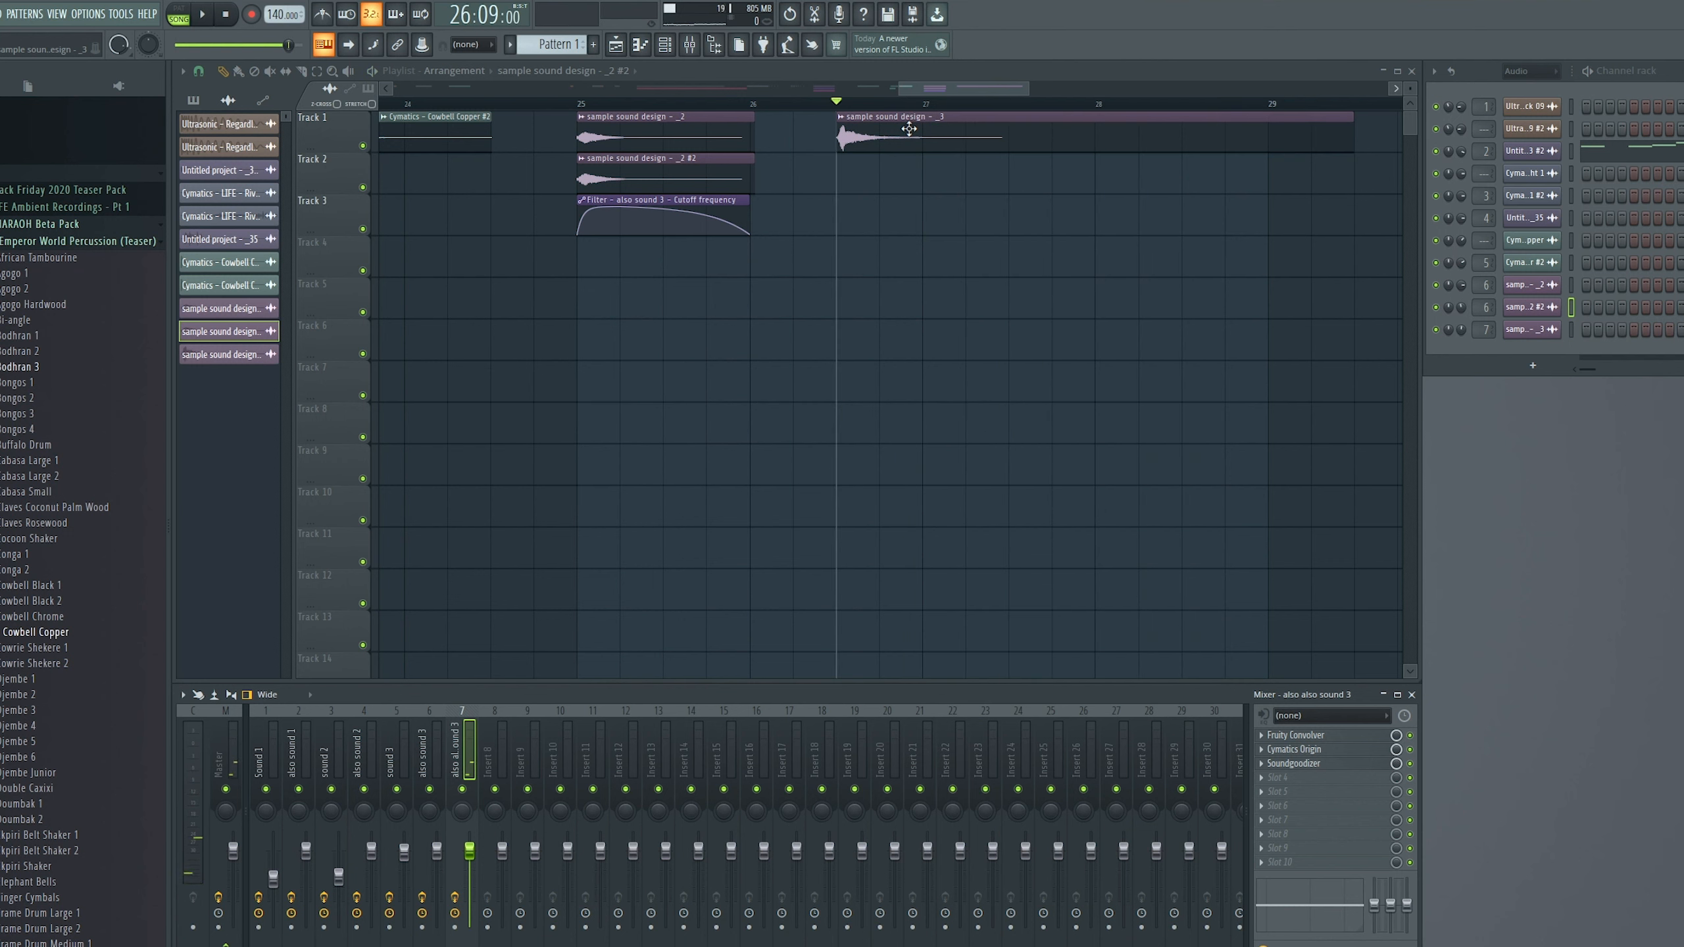
left_click_drag(901, 88, 394, 88)
left_click_drag(1030, 91, 1173, 90)
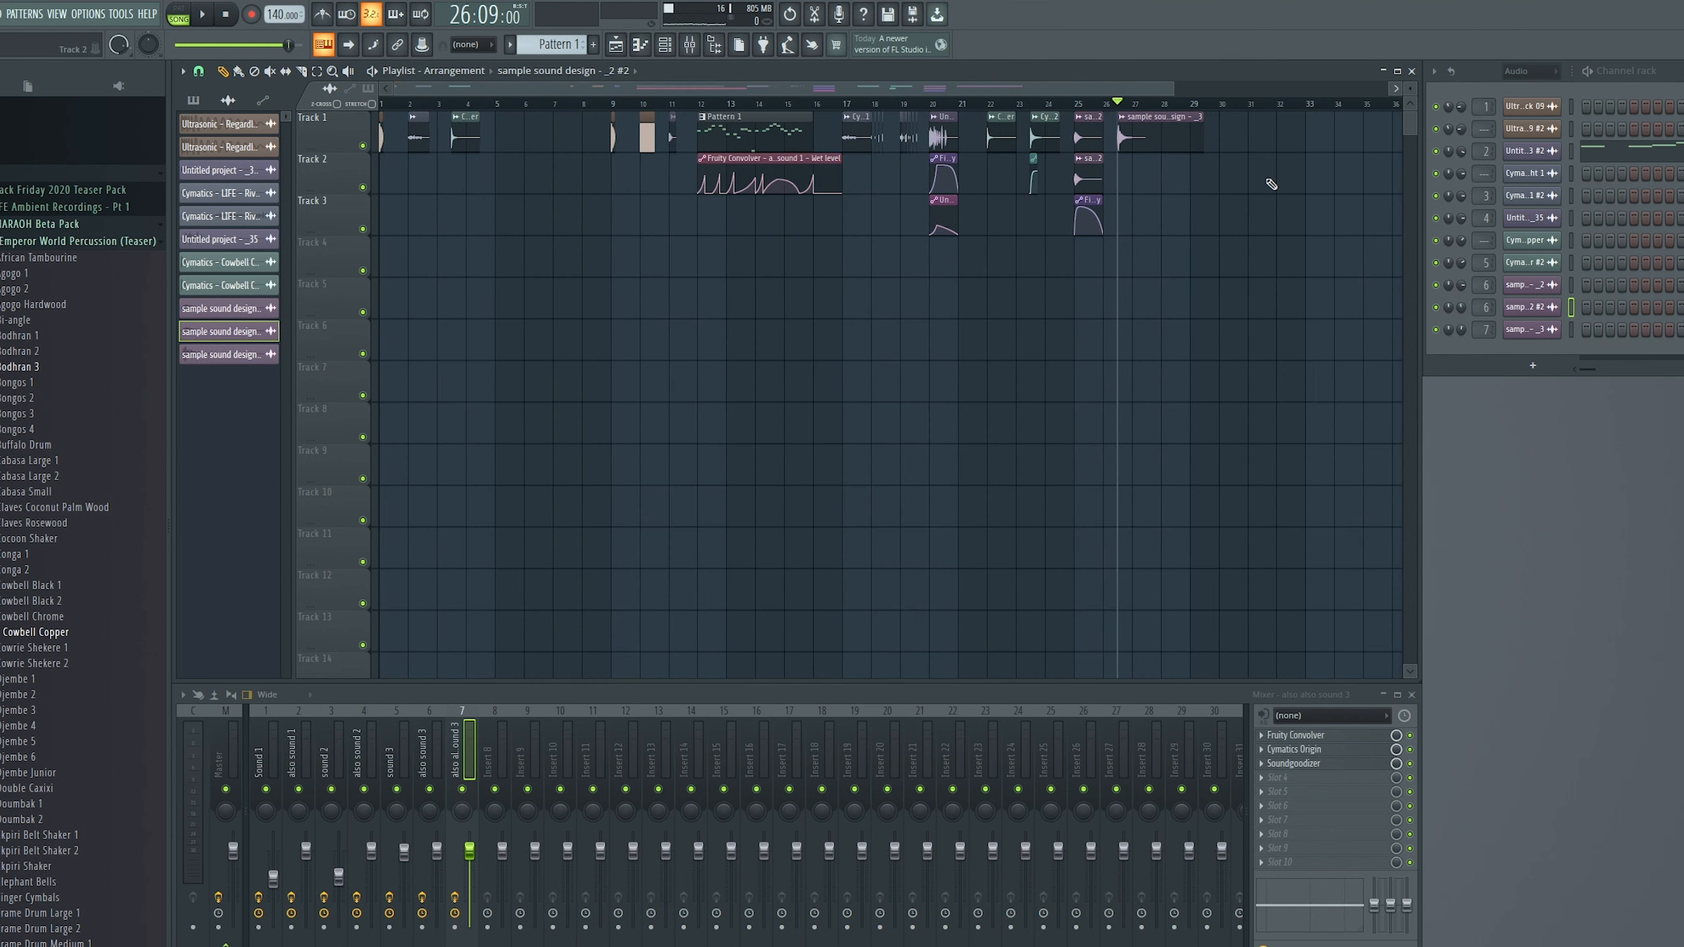